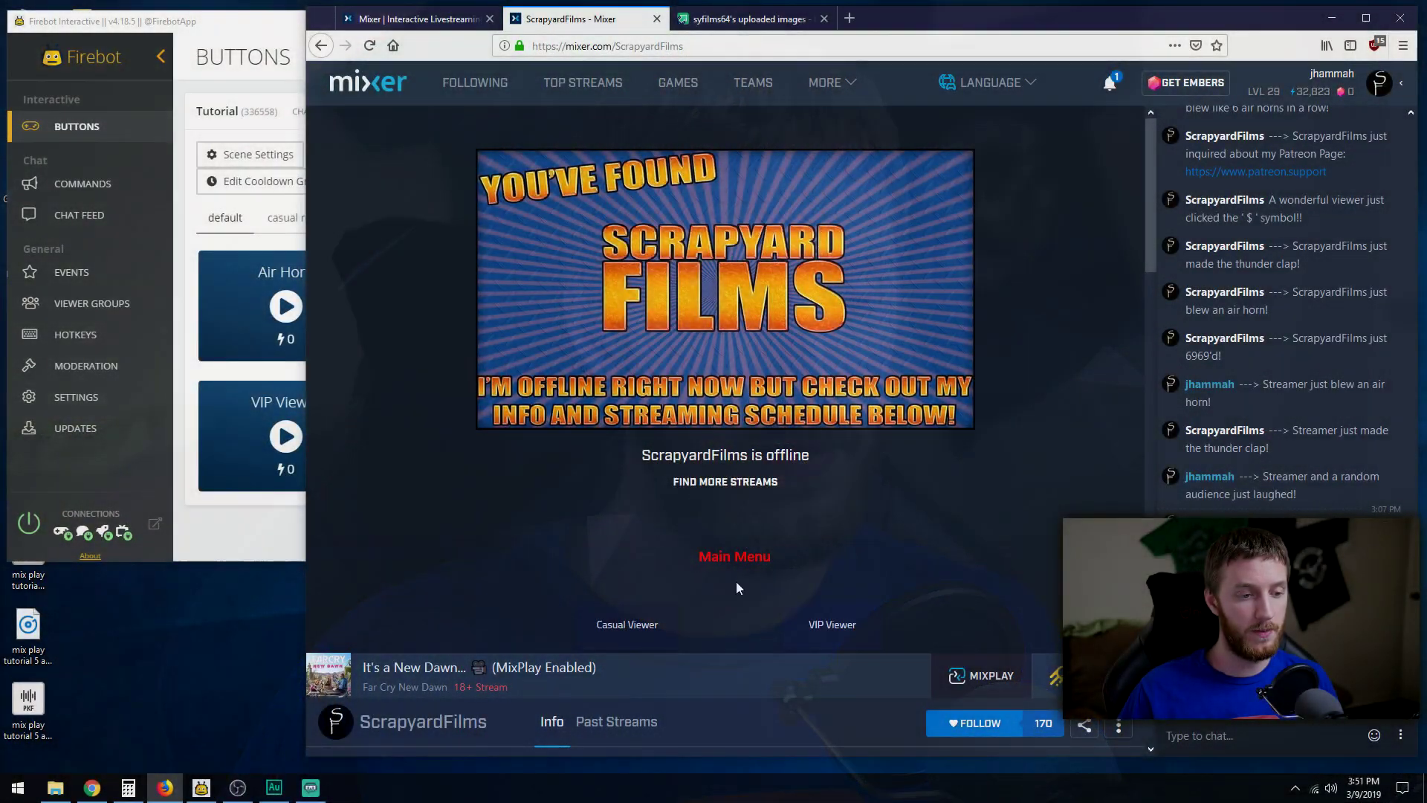
Test the Casual Viewer and VIP Viewer buttons on the Mixer channel page, returning to the main menu after each
{"action": "left_click", "coordinate": [614, 629]}
{"action": "left_click", "coordinate": [651, 562]}
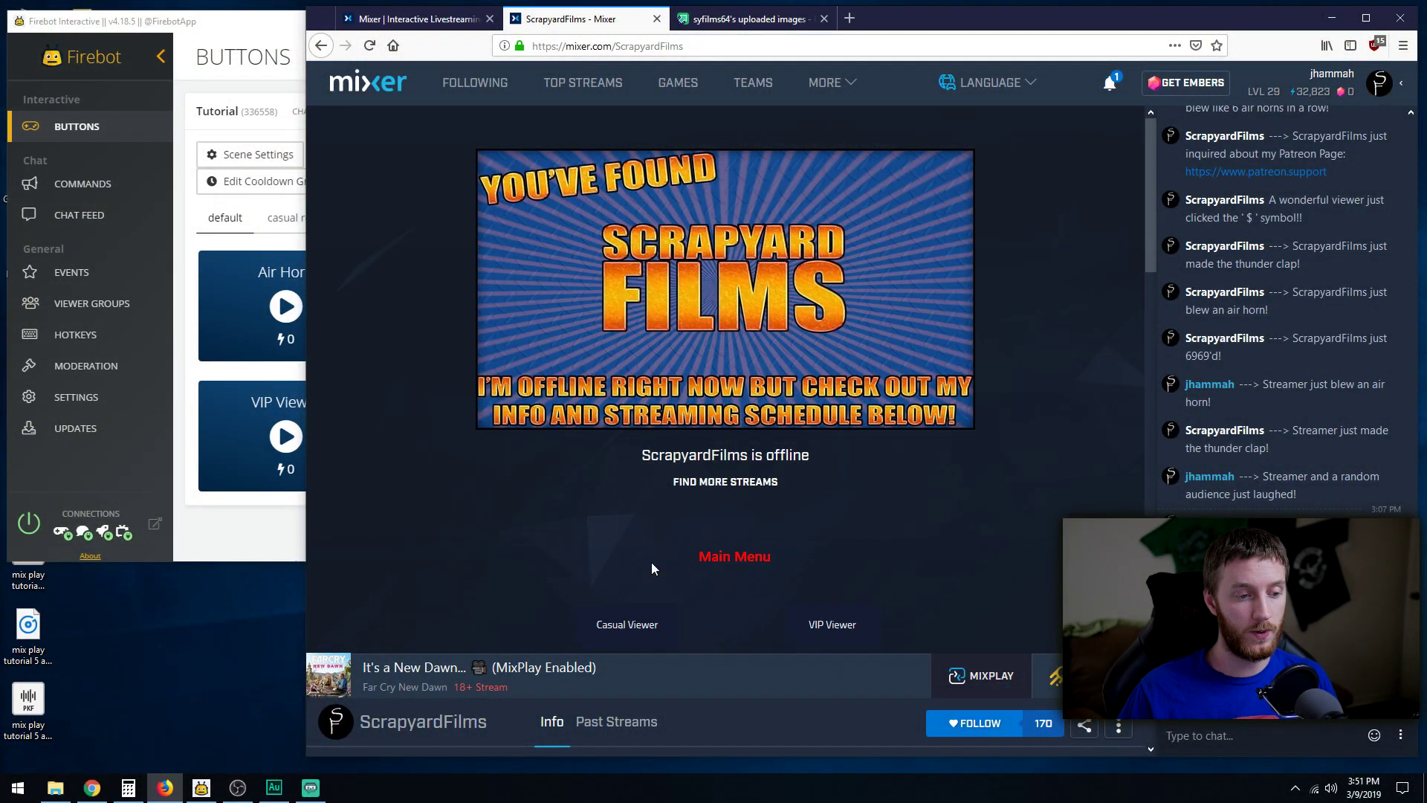
{"action": "left_click", "coordinate": [834, 627]}
{"action": "left_click", "coordinate": [564, 581]}
{"action": "left_click", "coordinate": [274, 545]}
{"action": "left_click", "coordinate": [996, 499]}
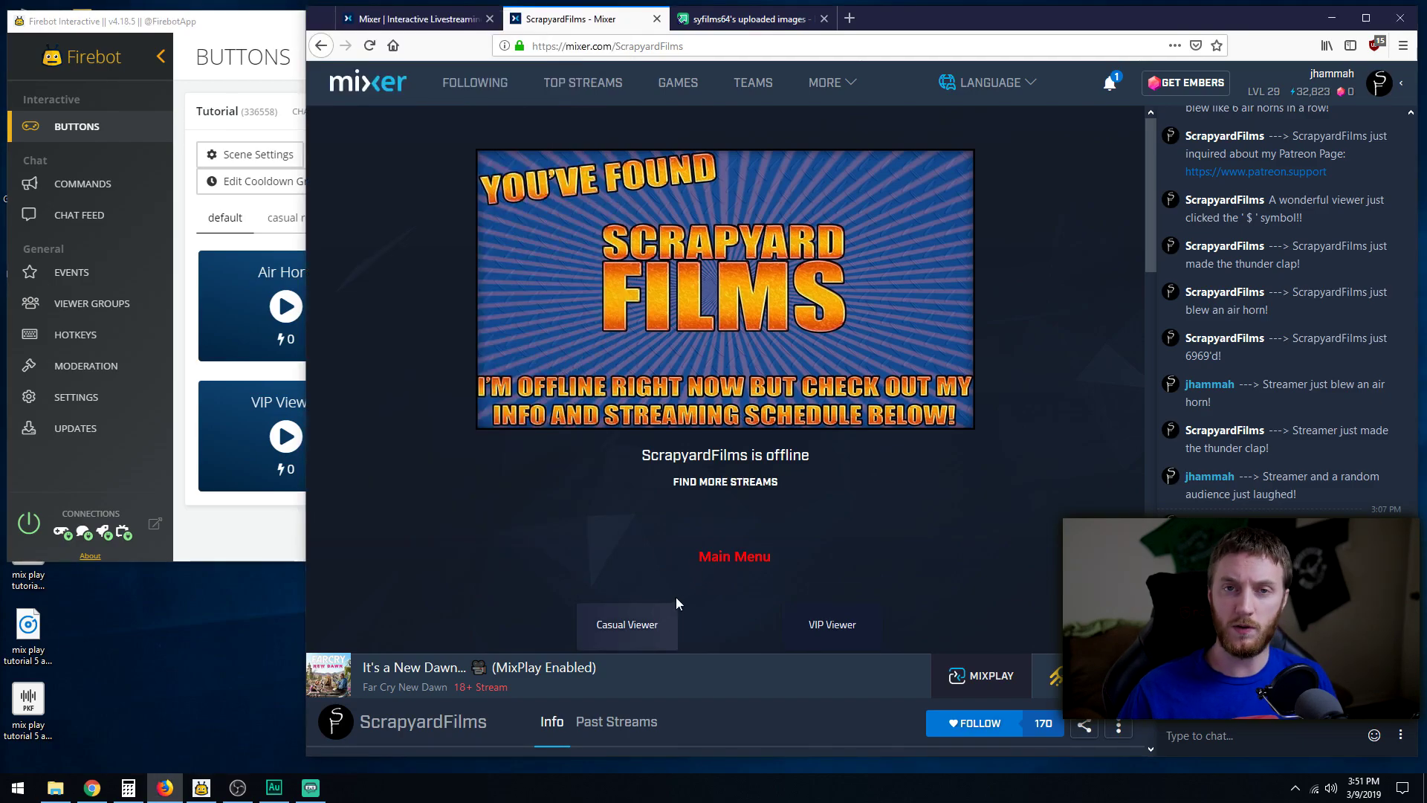
{"action": "mouse_move", "coordinate": [770, 554]}
{"action": "left_mouse_down"}
{"action": "mouse_move", "coordinate": [697, 556]}
{"action": "mouse_move", "coordinate": [747, 557]}
{"action": "left_mouse_up"}
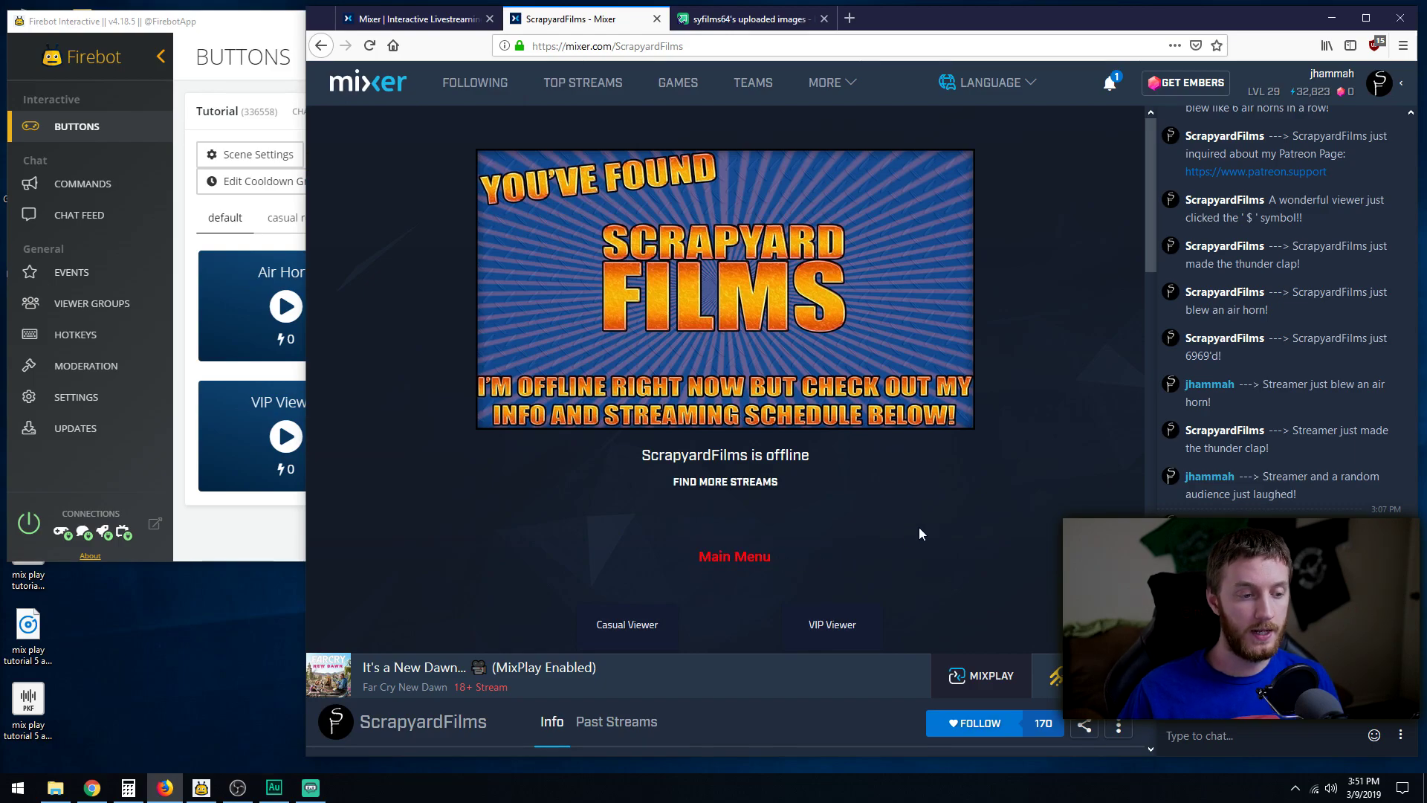
Copy the direct link of the "go back" image from the imgur uploads
{"action": "left_click", "coordinate": [757, 22]}
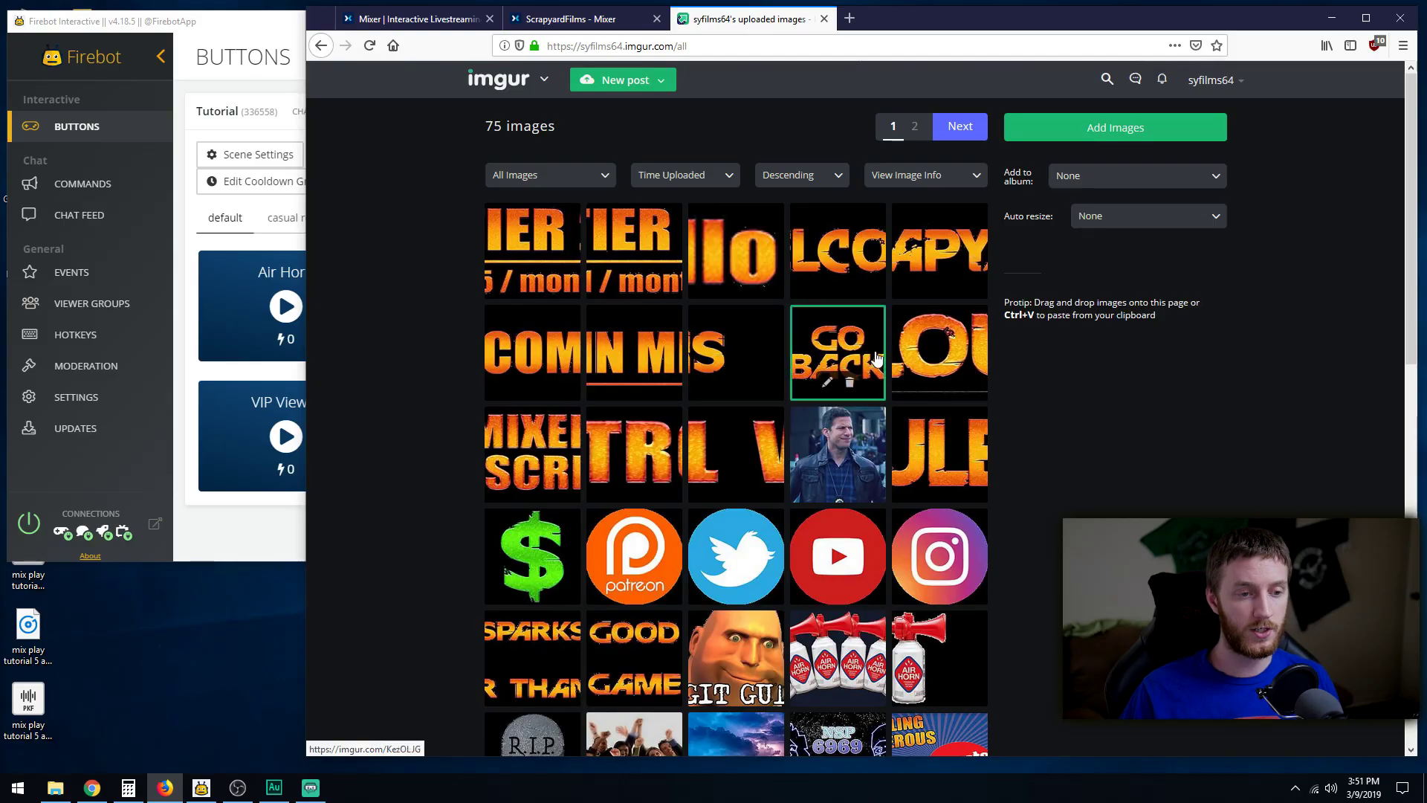
{"action": "left_click", "coordinate": [845, 348]}
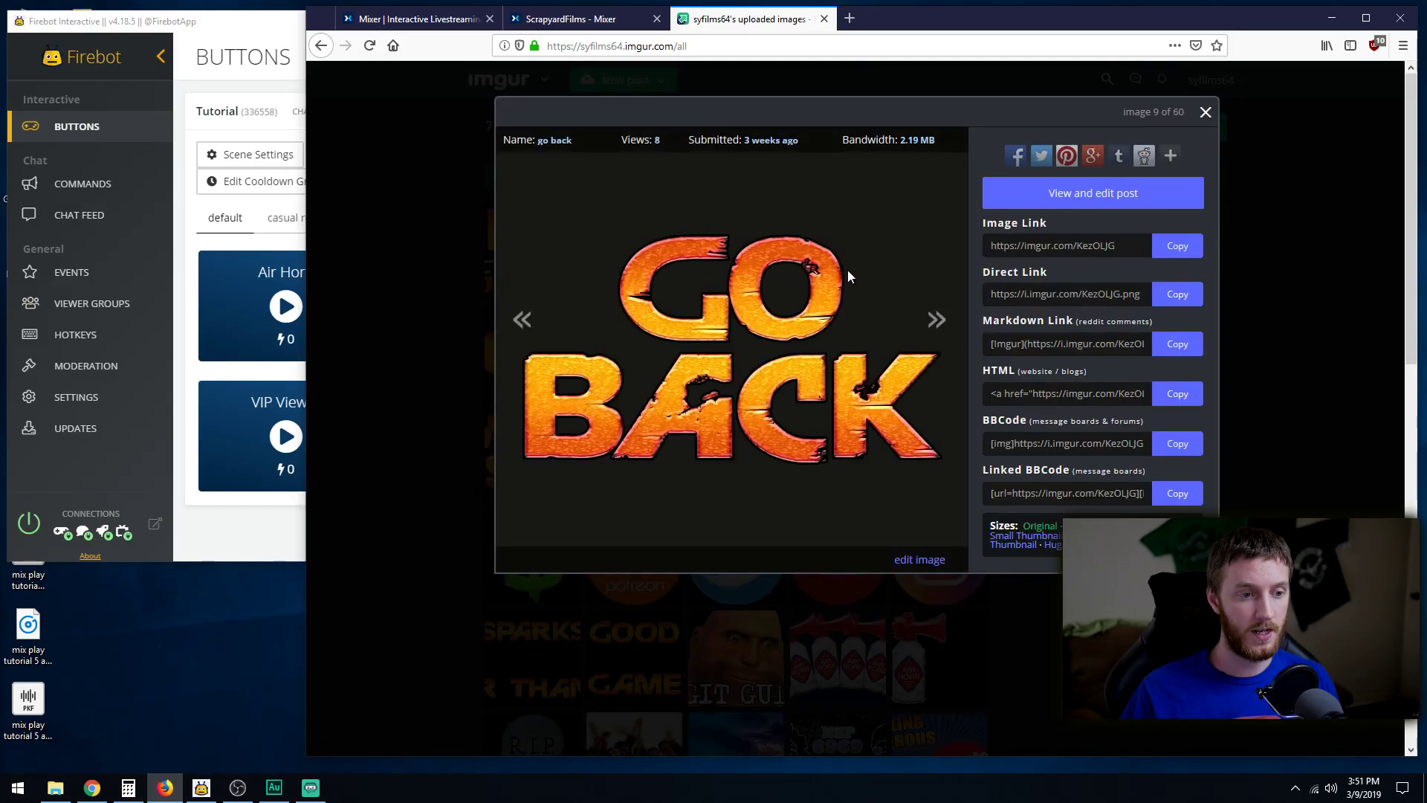
{"action": "left_click", "coordinate": [1053, 295]}
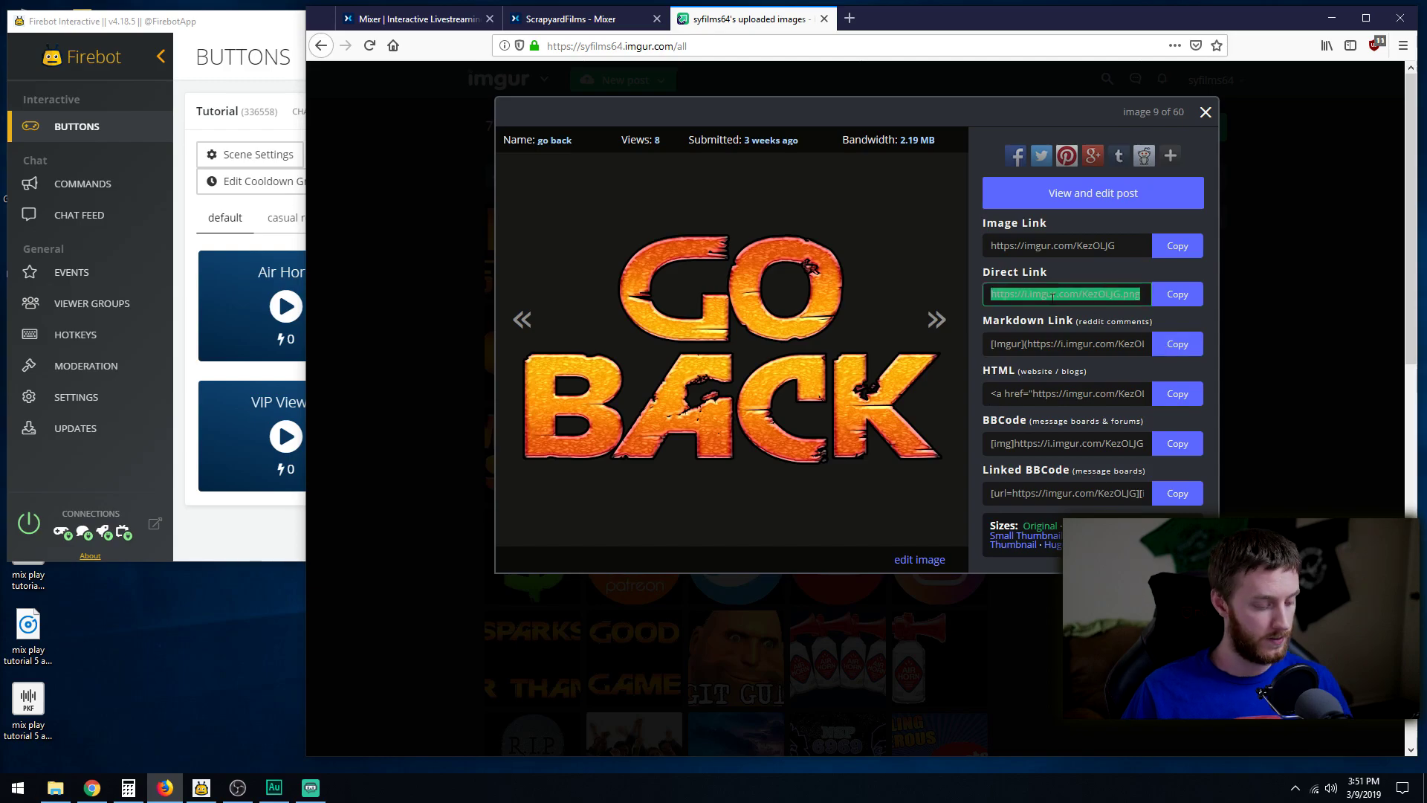
In the Mixer editor's casual room scene, set the copied image link as the c-Back control's background image and save the project
{"action": "key", "text": "ctrl+1"}
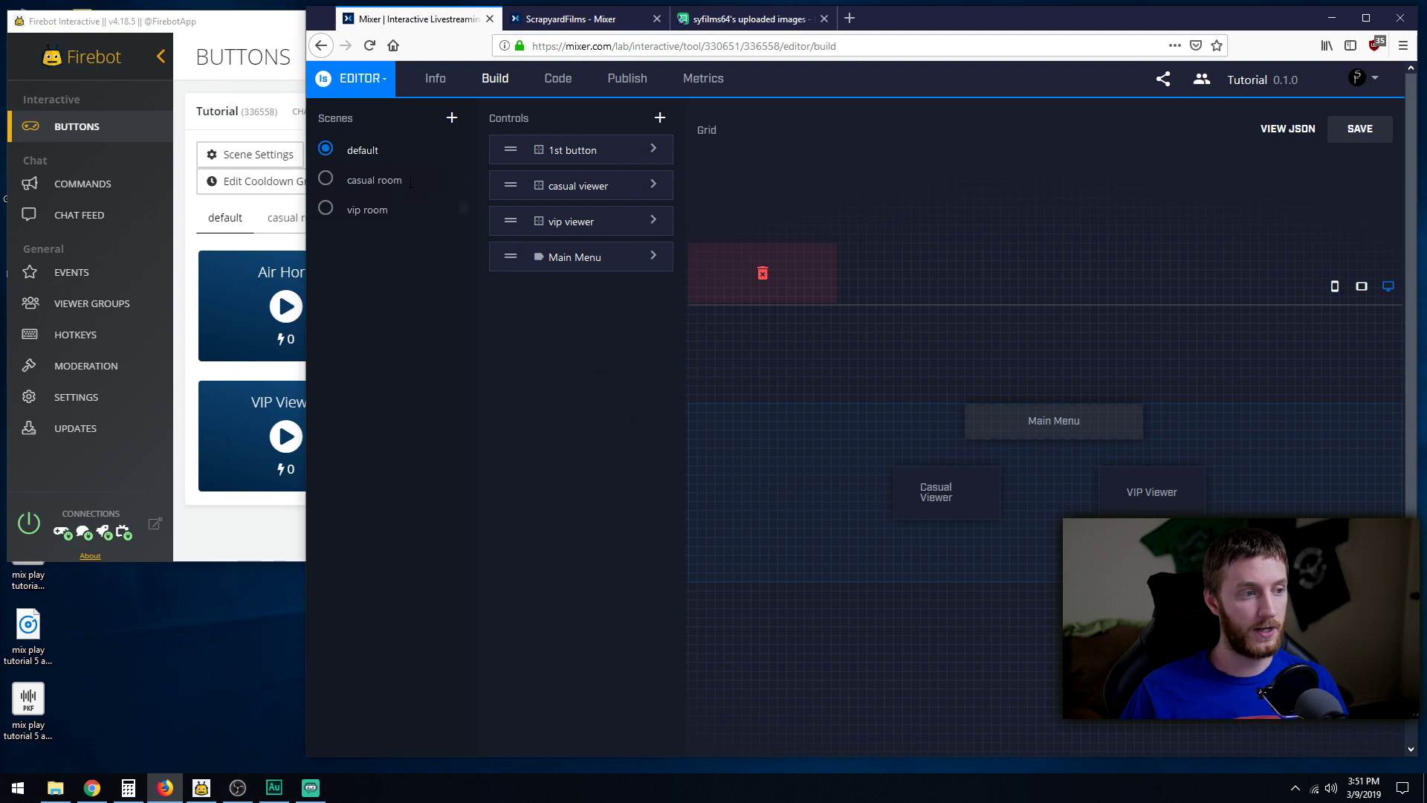
{"action": "left_click", "coordinate": [326, 179]}
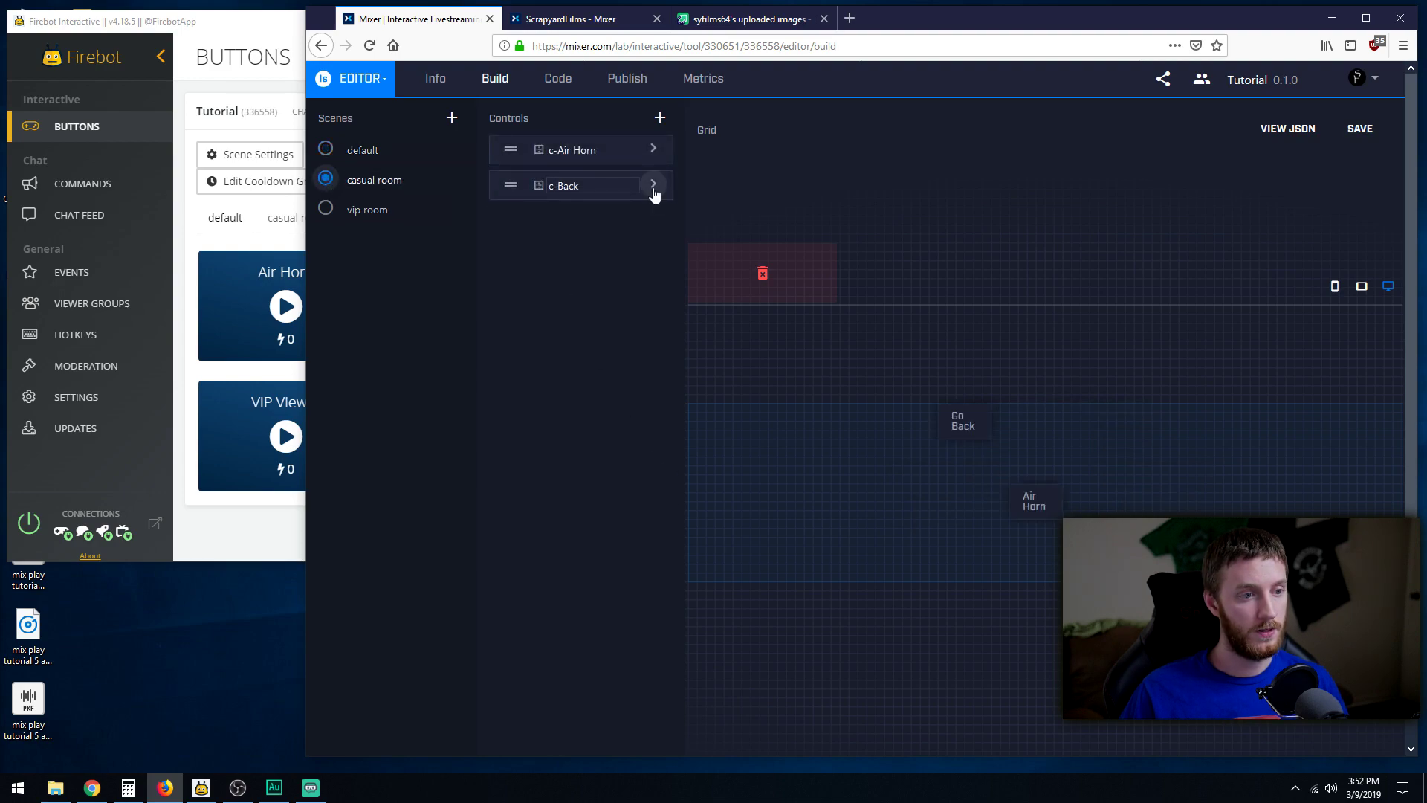
{"action": "left_click", "coordinate": [653, 187]}
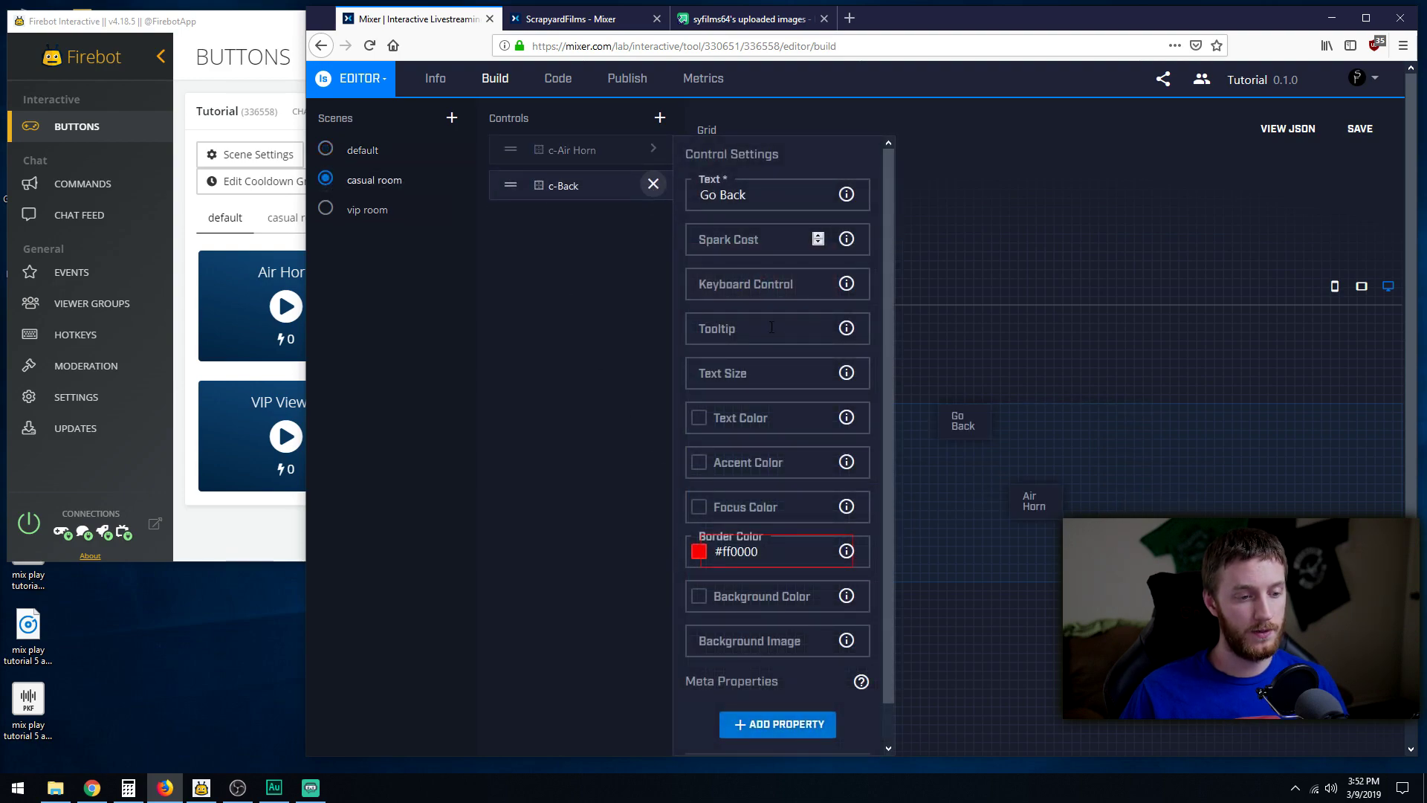
{"action": "left_click", "coordinate": [773, 644]}
{"action": "key", "text": "ctrl+v"}
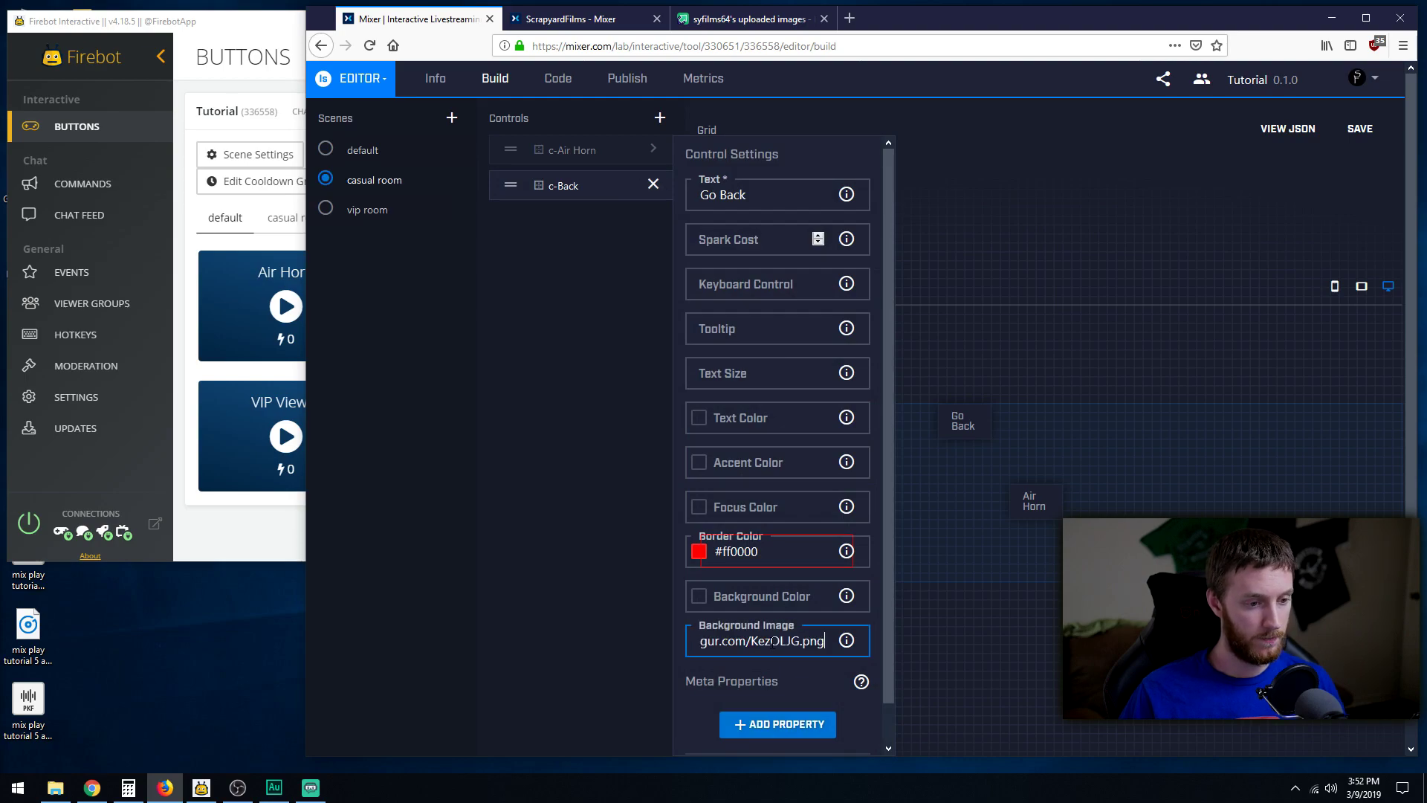
{"action": "left_click", "coordinate": [652, 184]}
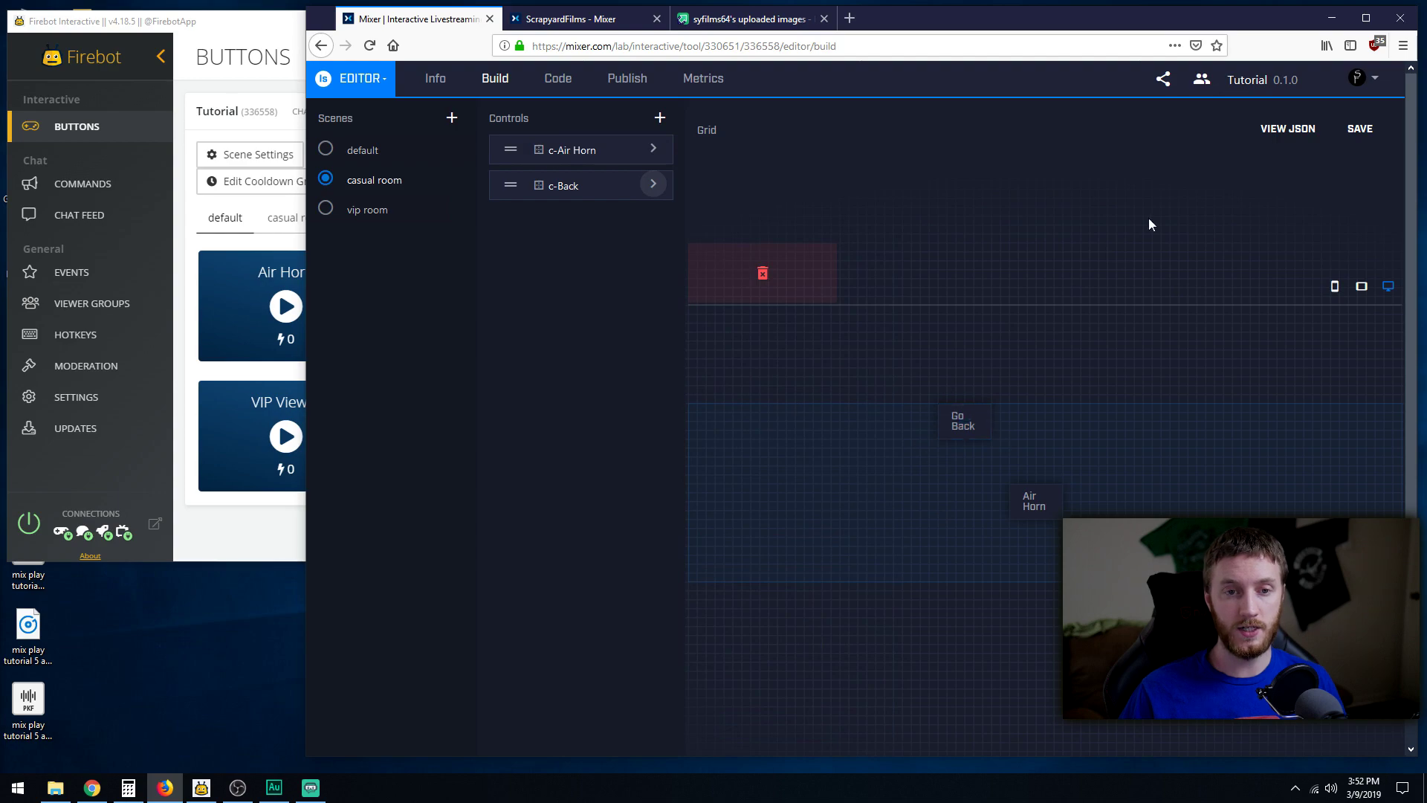
{"action": "left_click", "coordinate": [1362, 128]}
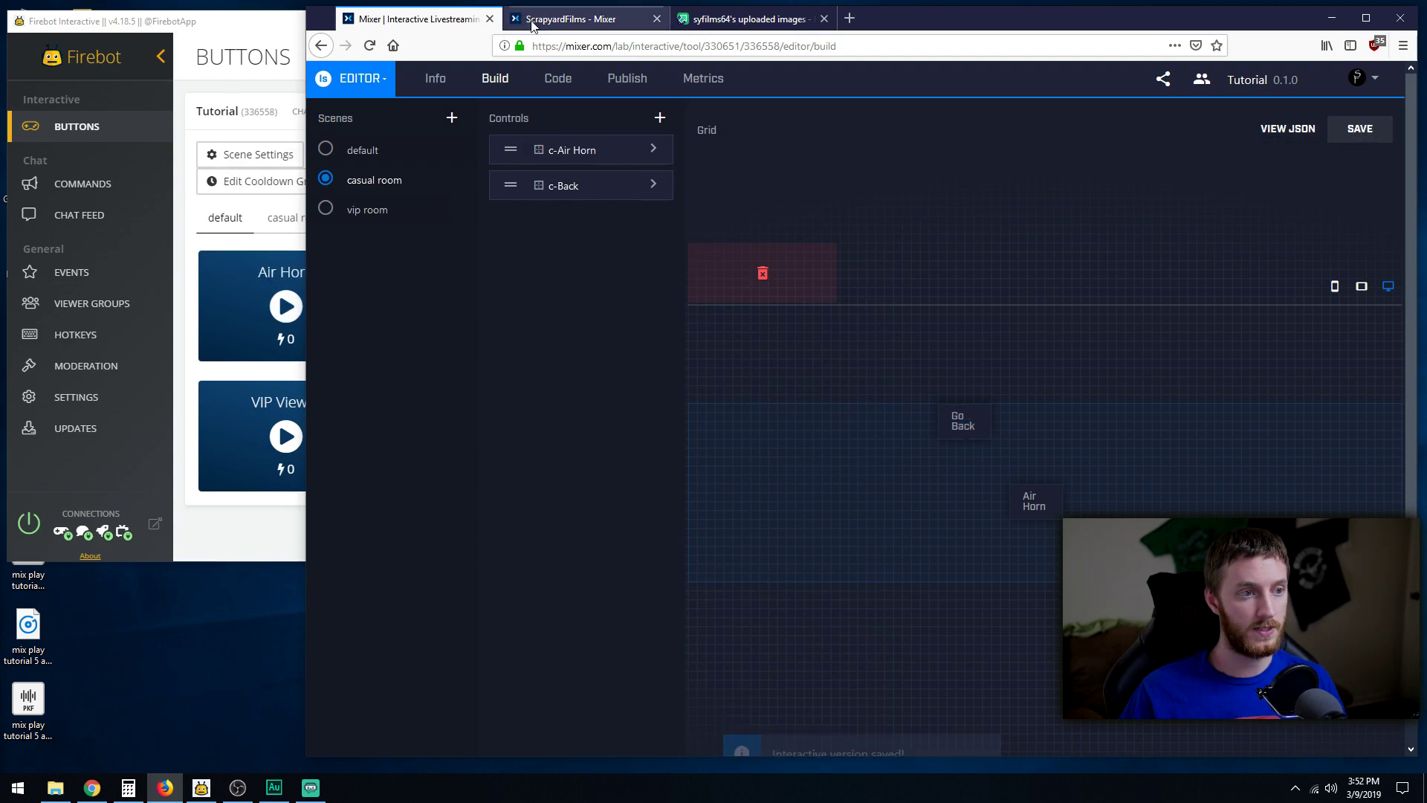
Resync the Tutorial board in Firebot and reconnect it to Mixer, and check the Go Back button in the channel's casual viewer room
{"action": "left_click", "coordinate": [570, 19]}
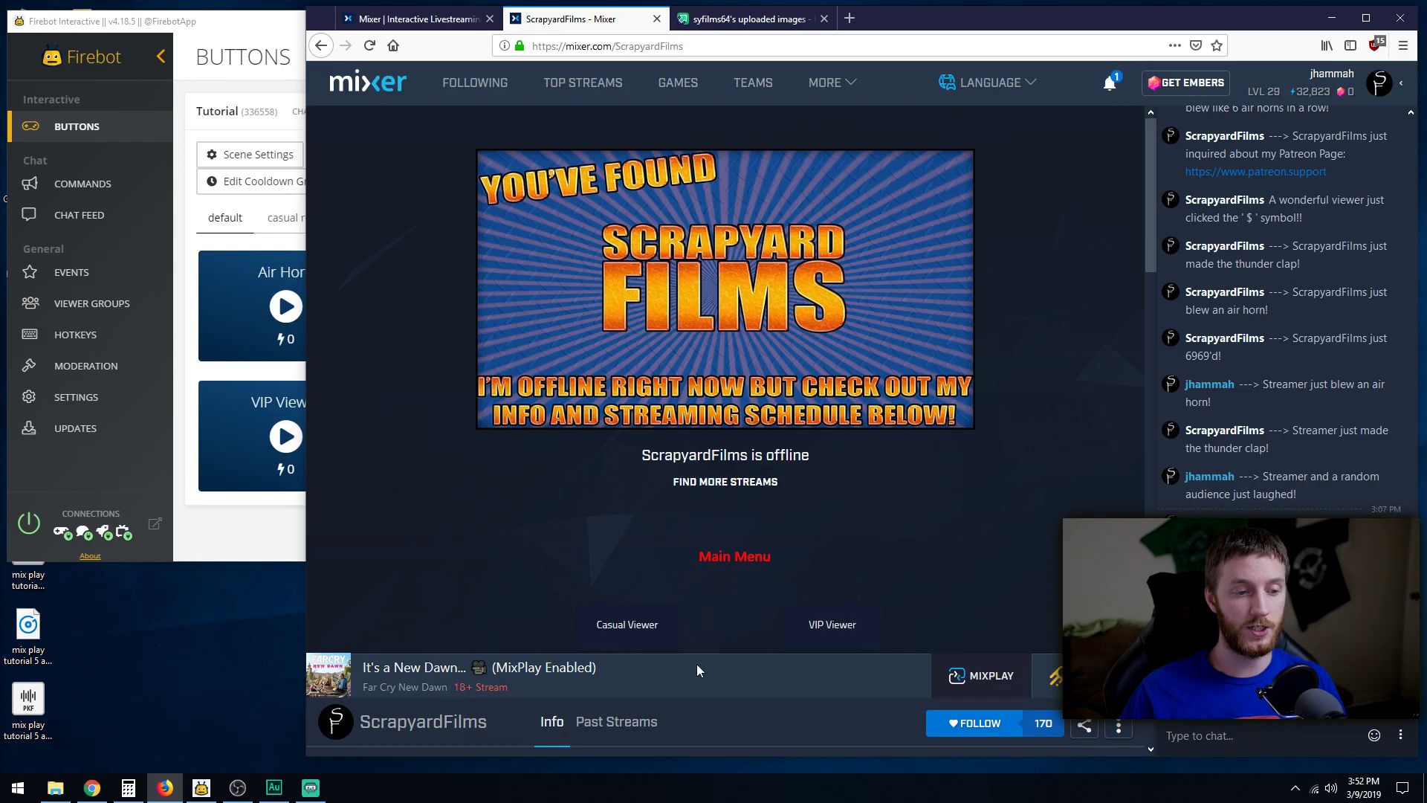
{"action": "left_click", "coordinate": [183, 234]}
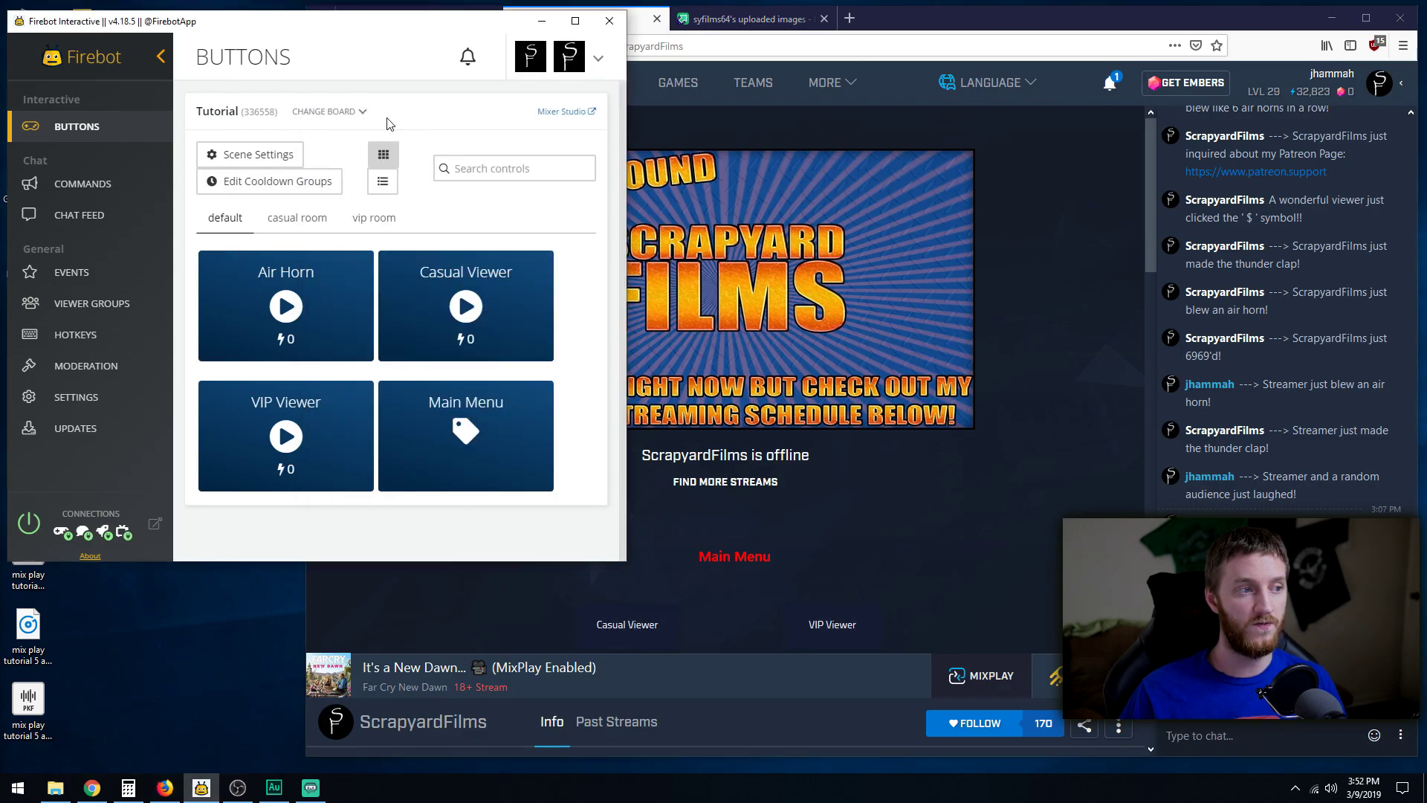
{"action": "left_click", "coordinate": [355, 112]}
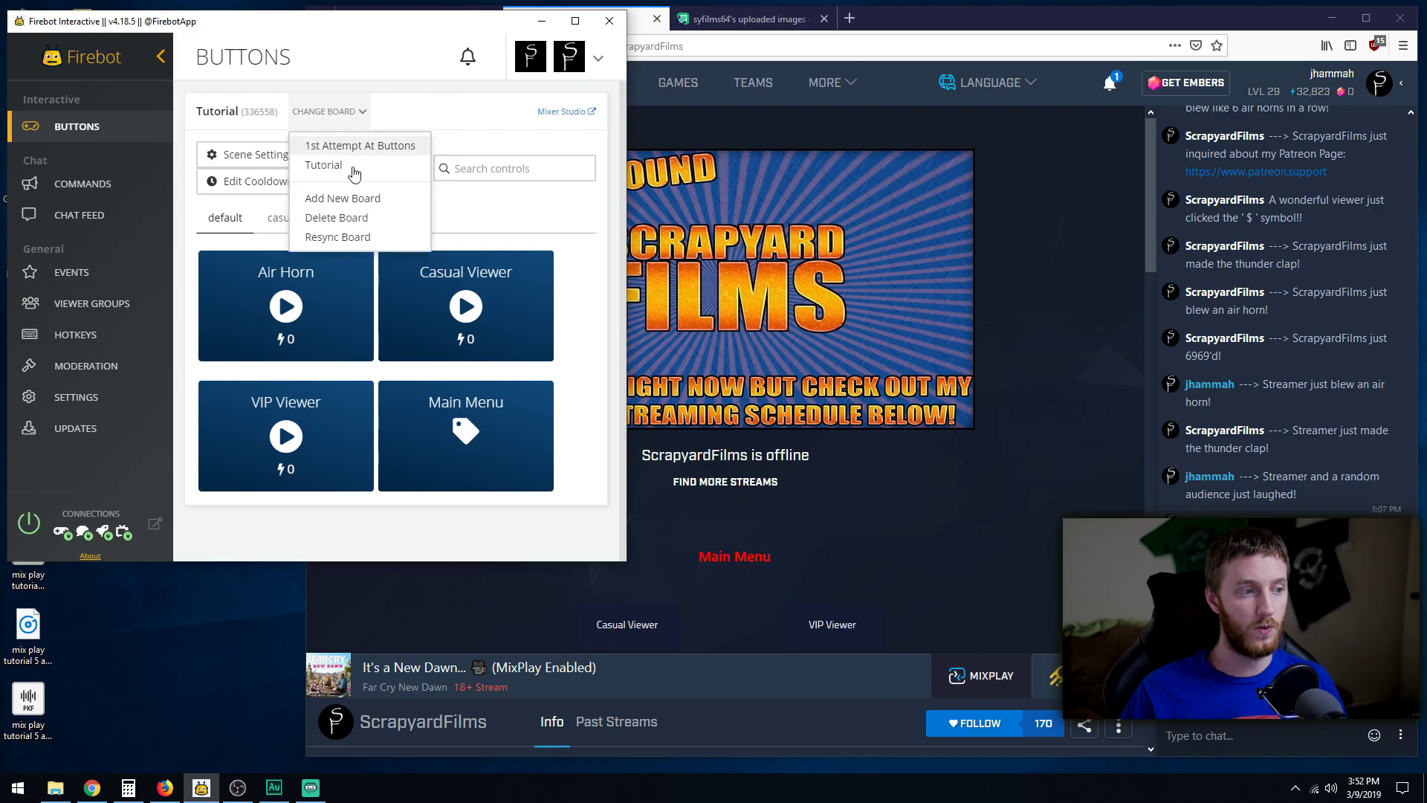
{"action": "left_click", "coordinate": [355, 238]}
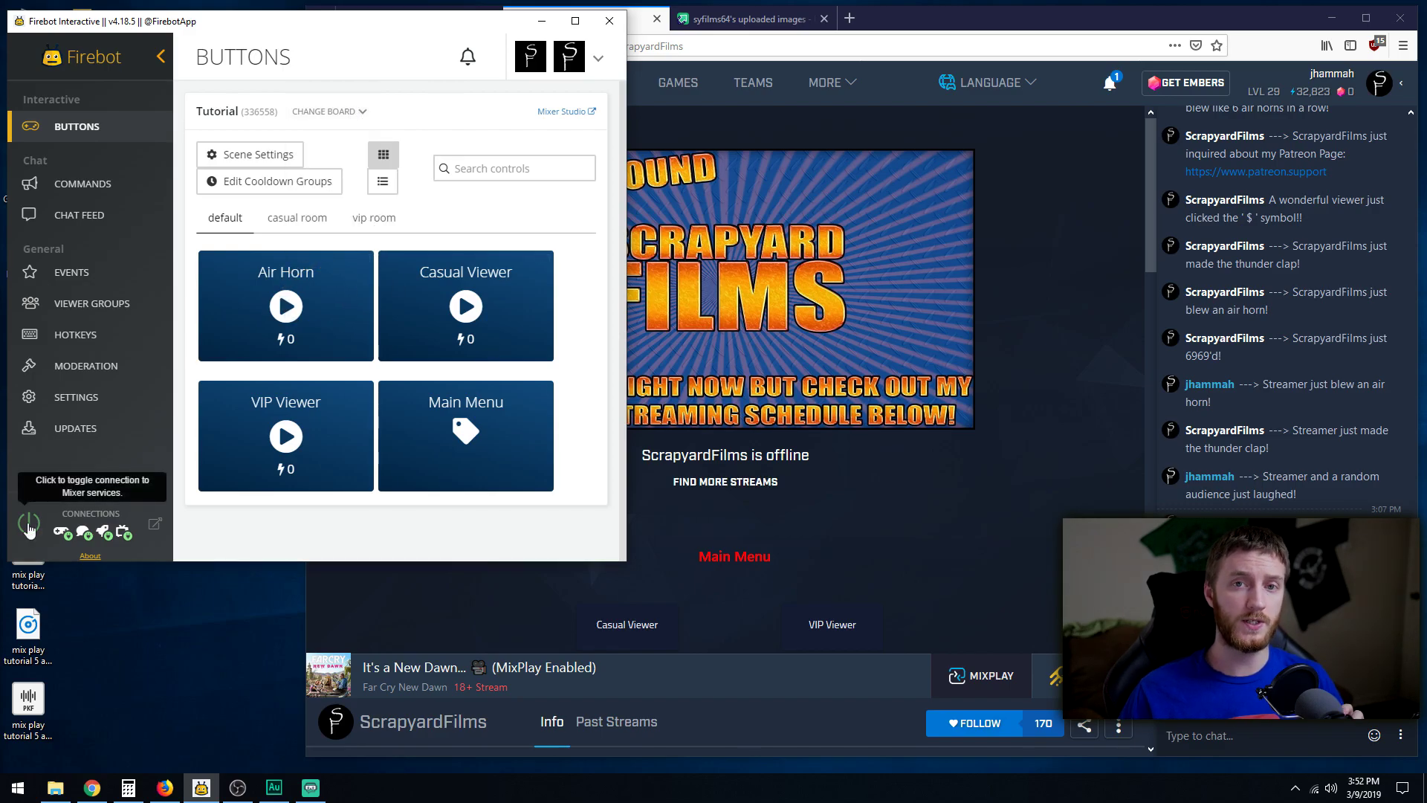
{"action": "left_click", "coordinate": [29, 525]}
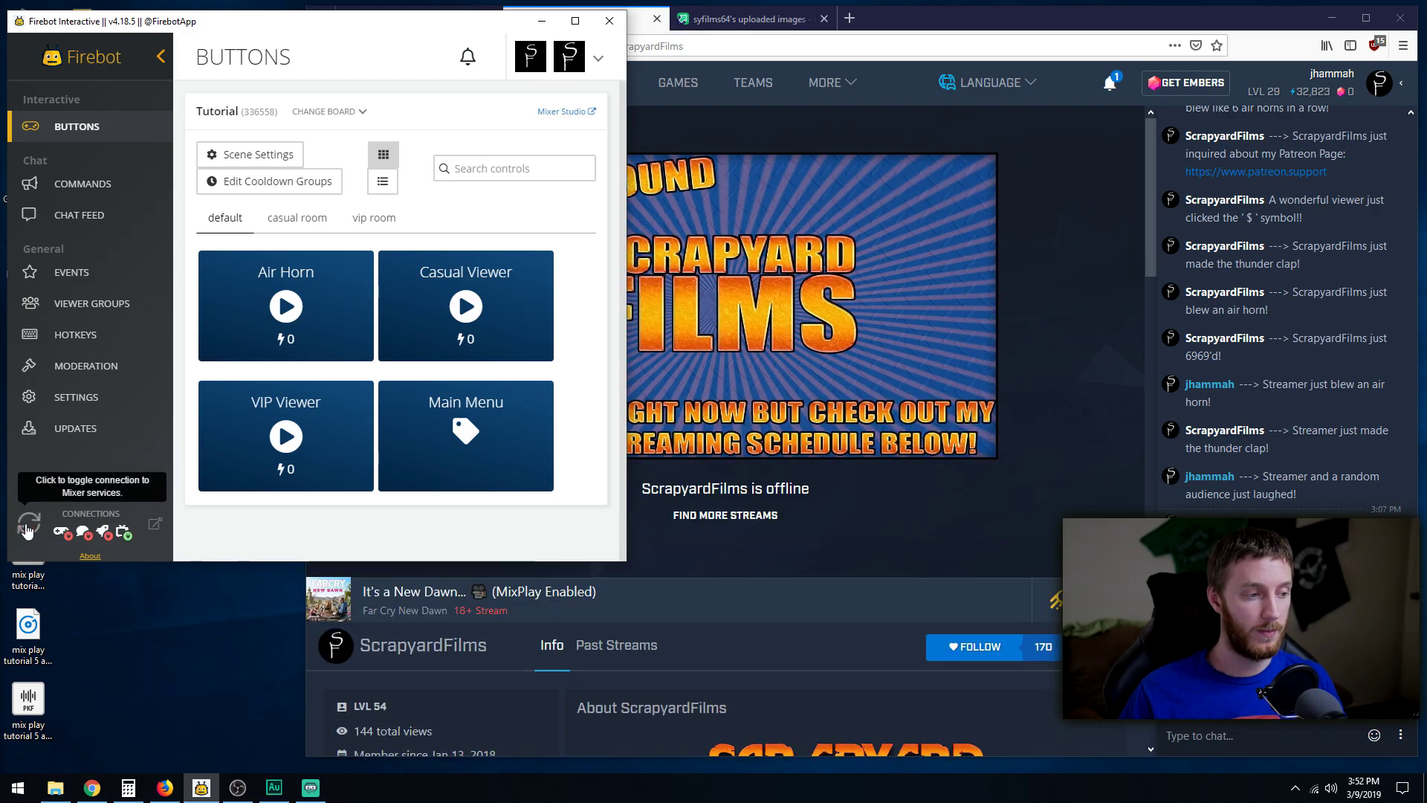
{"action": "left_click", "coordinate": [28, 526]}
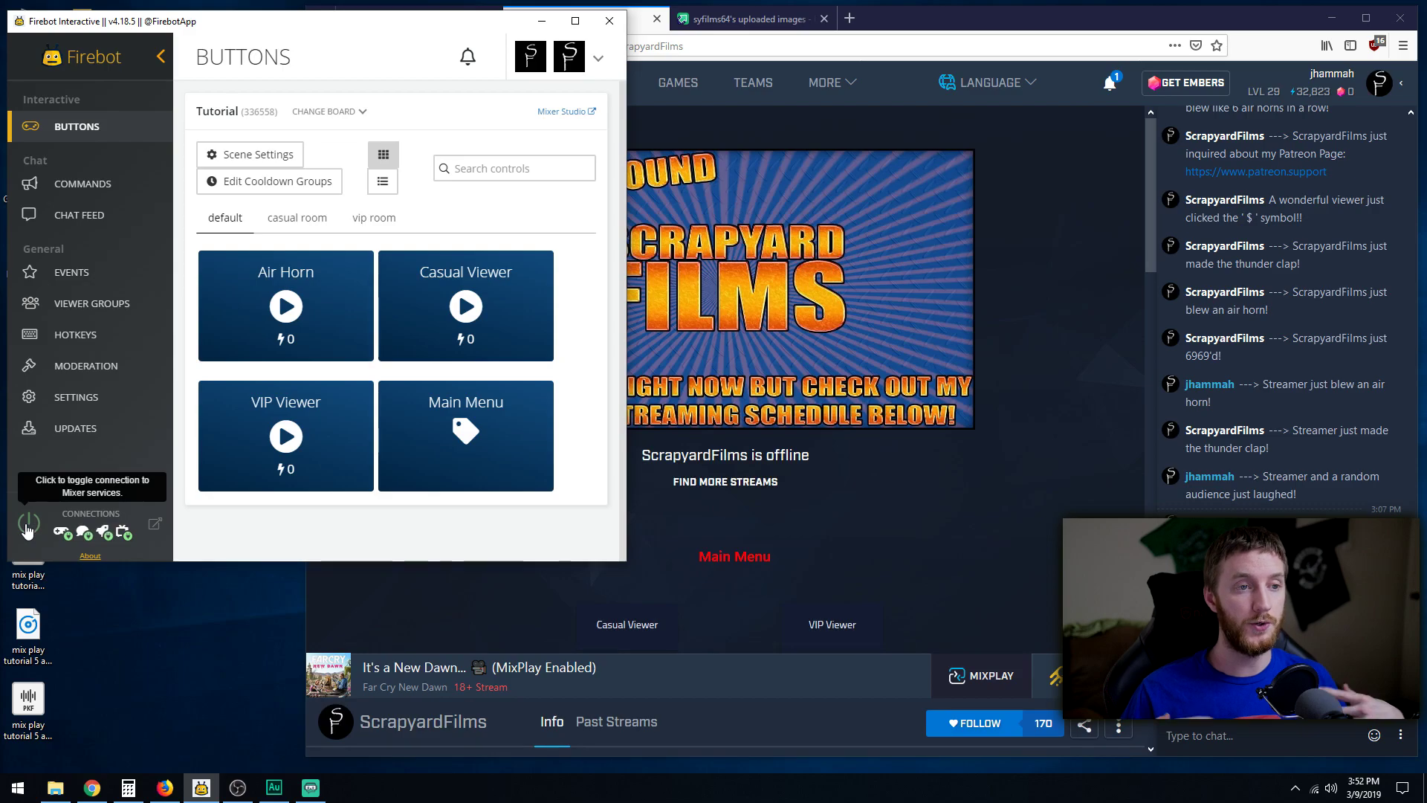
{"action": "left_click", "coordinate": [919, 494]}
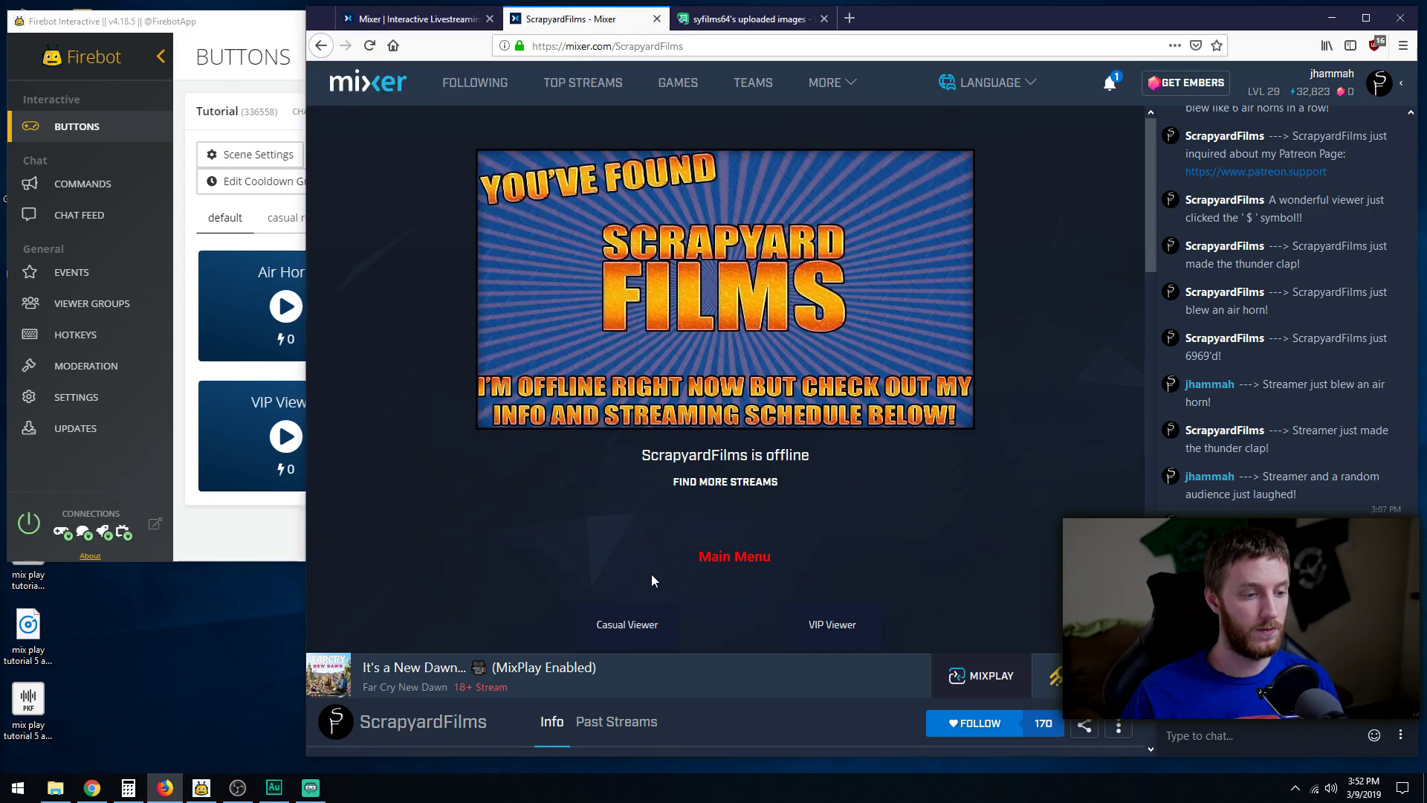
{"action": "left_click", "coordinate": [628, 628]}
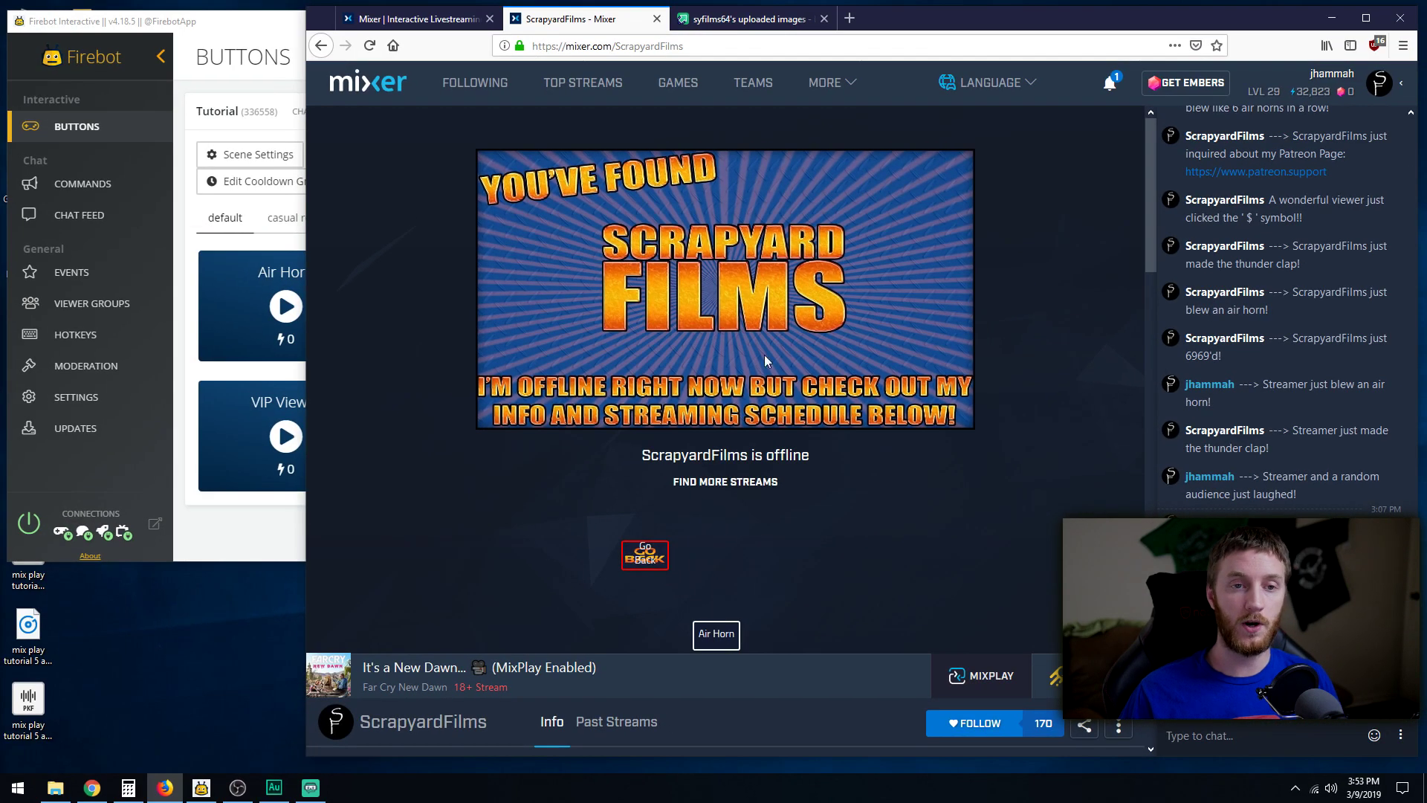
Make the Go Back button taller, roughly square, in the editor's casual room layout and save the project
{"action": "left_click", "coordinate": [420, 21]}
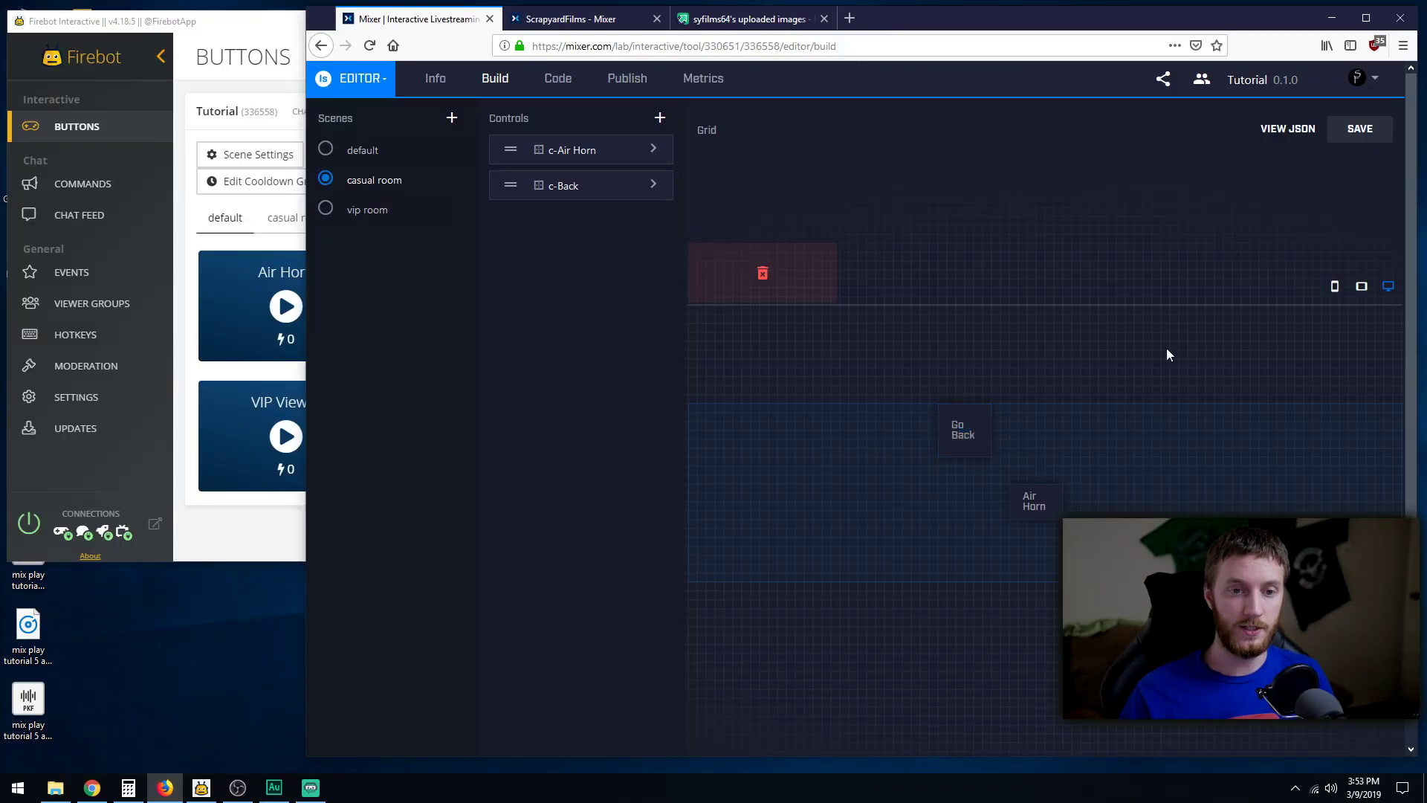
{"action": "left_click", "coordinate": [1365, 139]}
Resync and reconnect the Tutorial board in Firebot, and check the resized Go Back button on the Mixer channel page
{"action": "left_click", "coordinate": [229, 253]}
{"action": "left_click", "coordinate": [330, 111]}
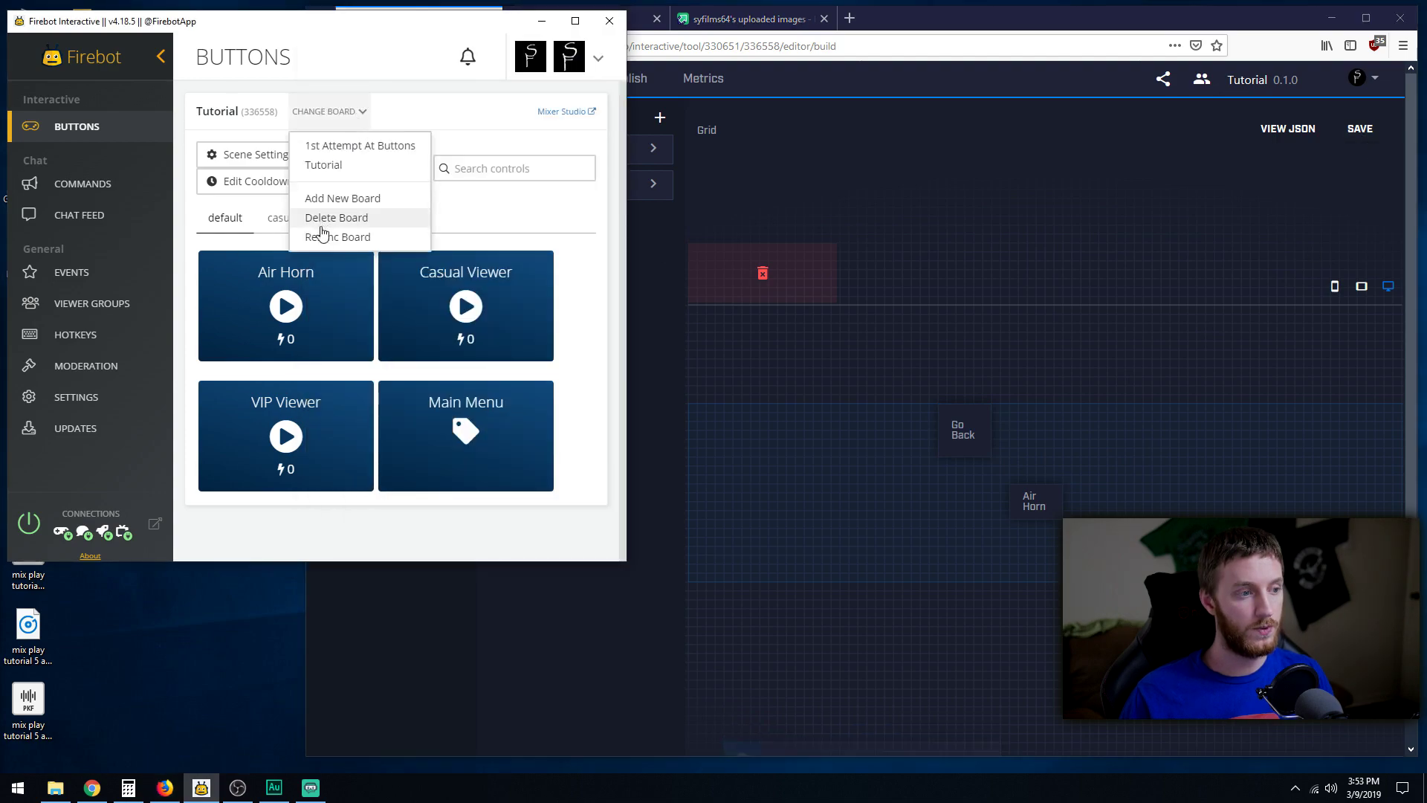
{"action": "left_click", "coordinate": [318, 238]}
{"action": "left_click", "coordinate": [27, 529]}
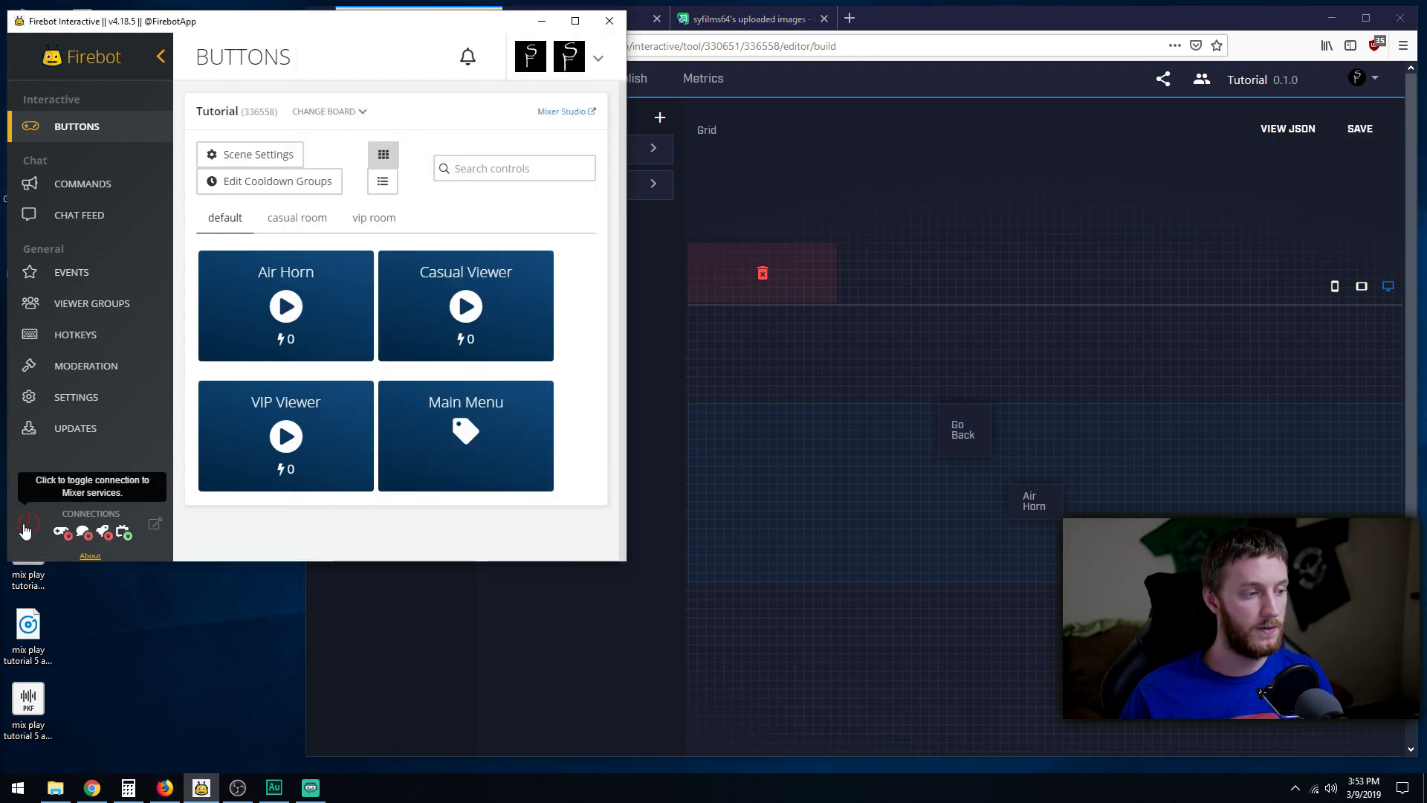
{"action": "left_click", "coordinate": [672, 418]}
{"action": "left_click", "coordinate": [575, 22]}
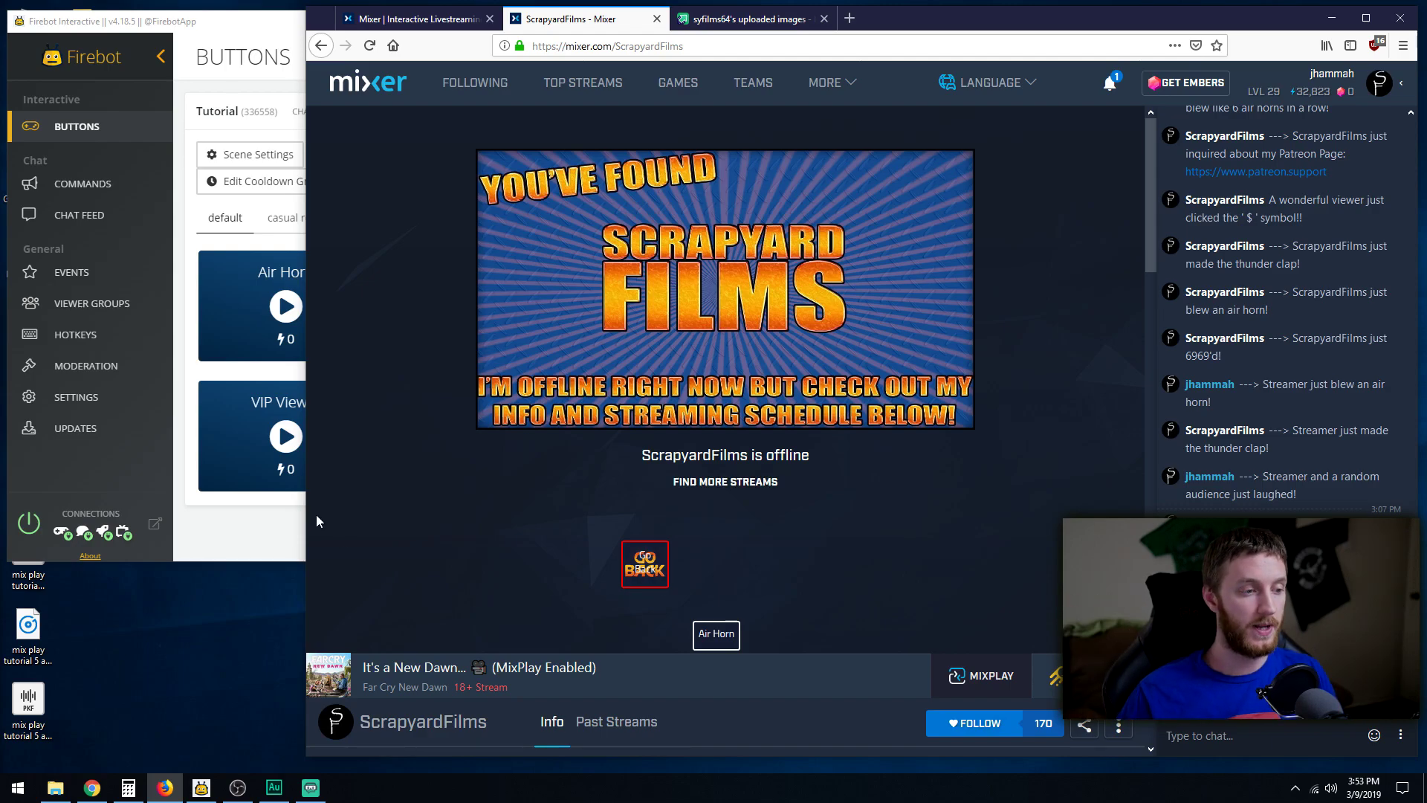
Clear the "Go Back" text from the c-Back control in the Mixer editor and save the project
{"action": "left_click", "coordinate": [438, 21]}
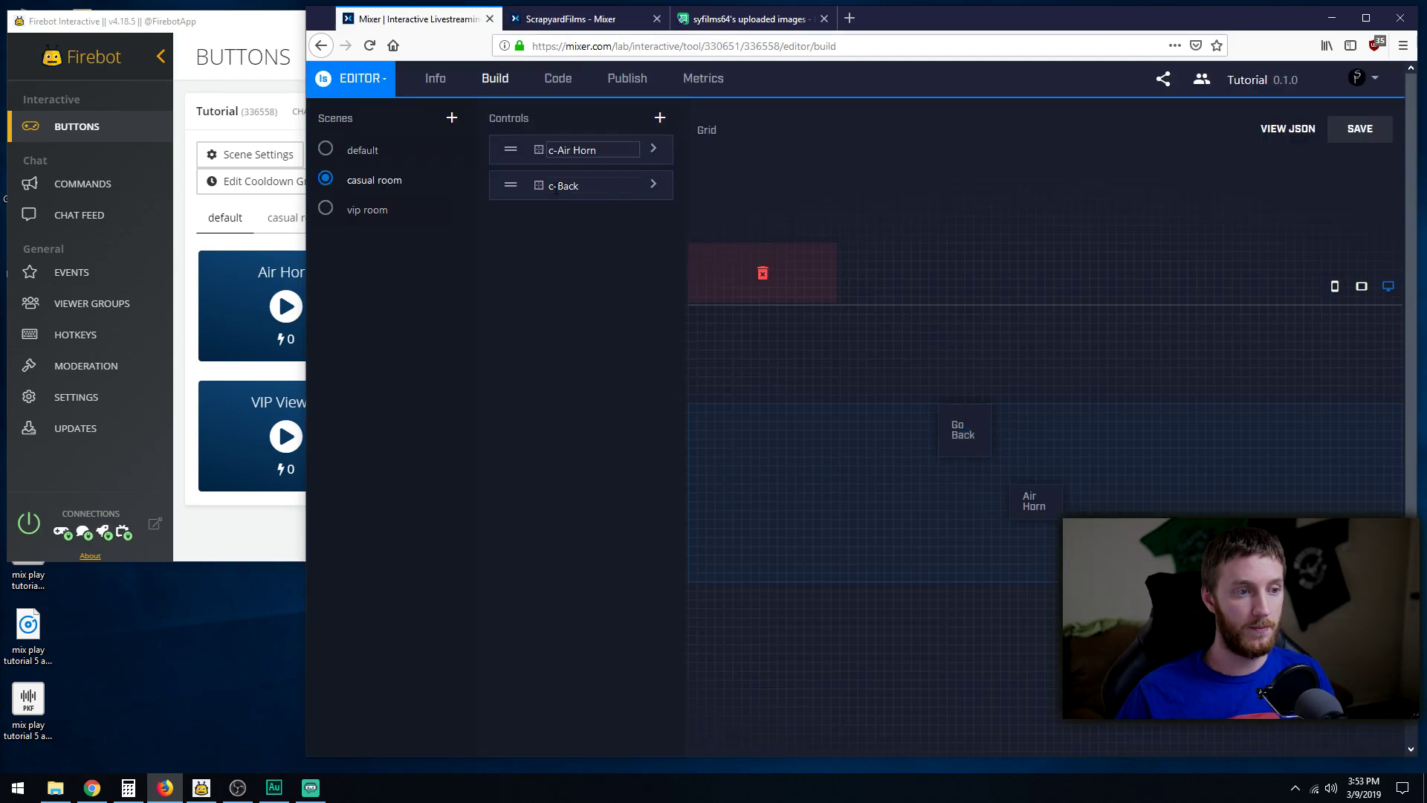
{"action": "left_click", "coordinate": [654, 184]}
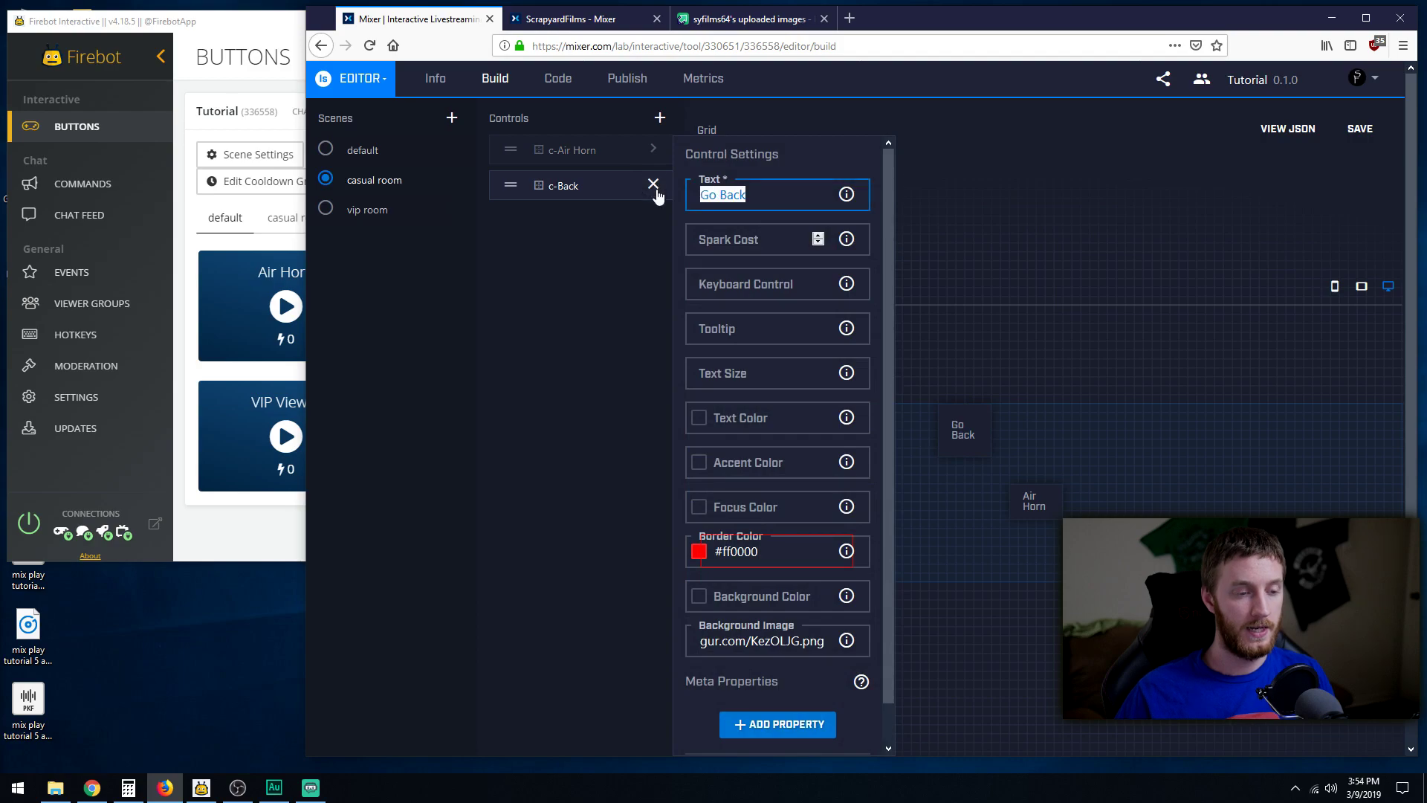
{"action": "key", "text": "BackSpace"}
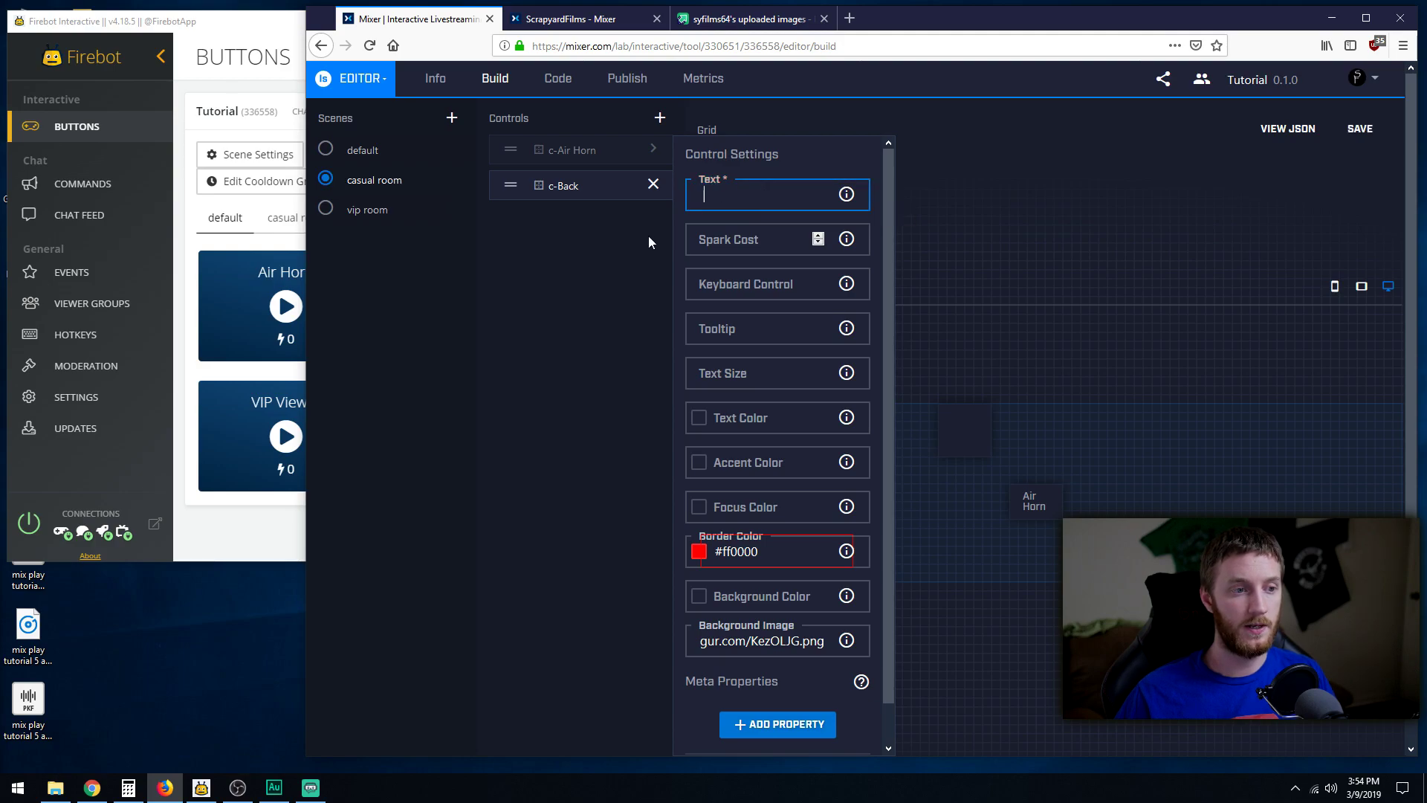
{"action": "left_click", "coordinate": [652, 185]}
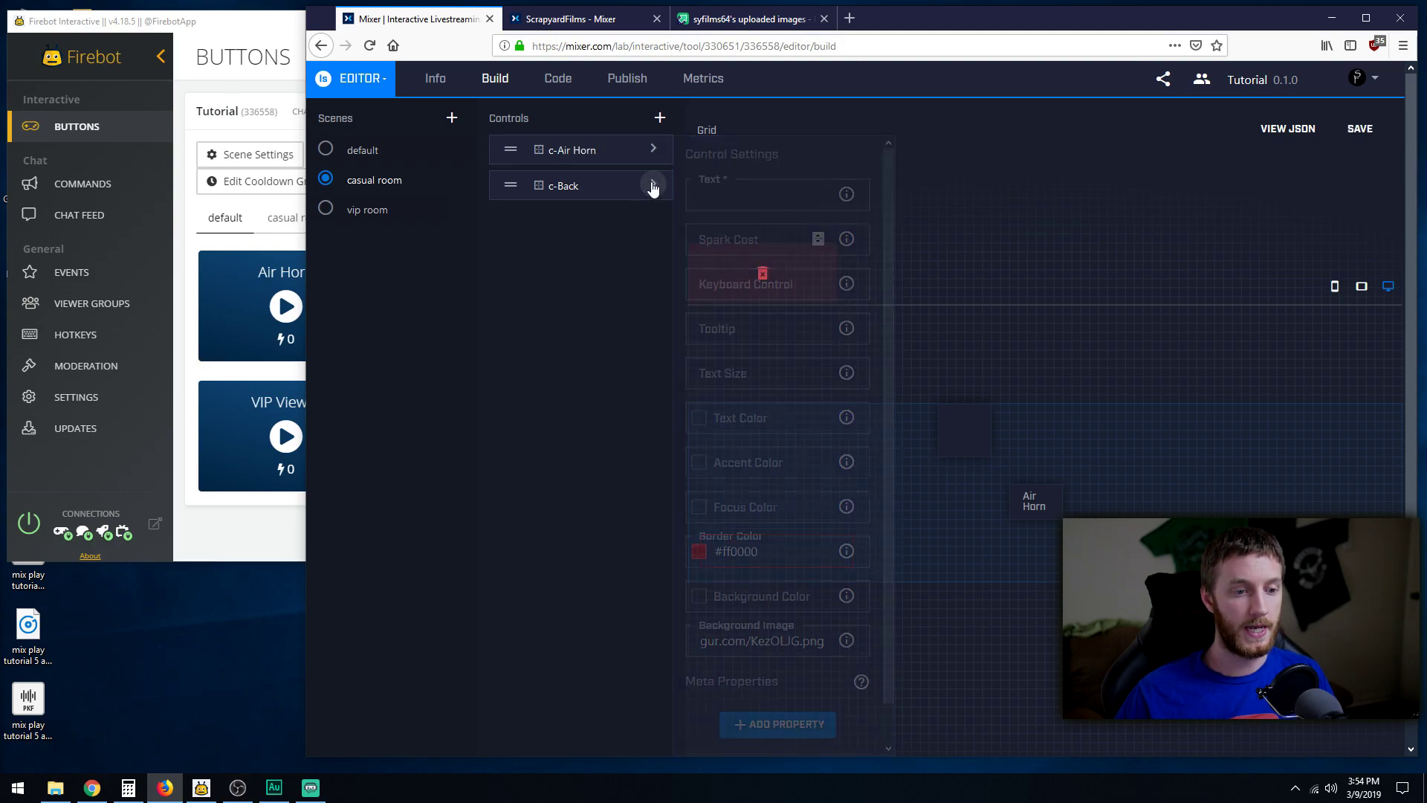
{"action": "left_click", "coordinate": [1360, 133]}
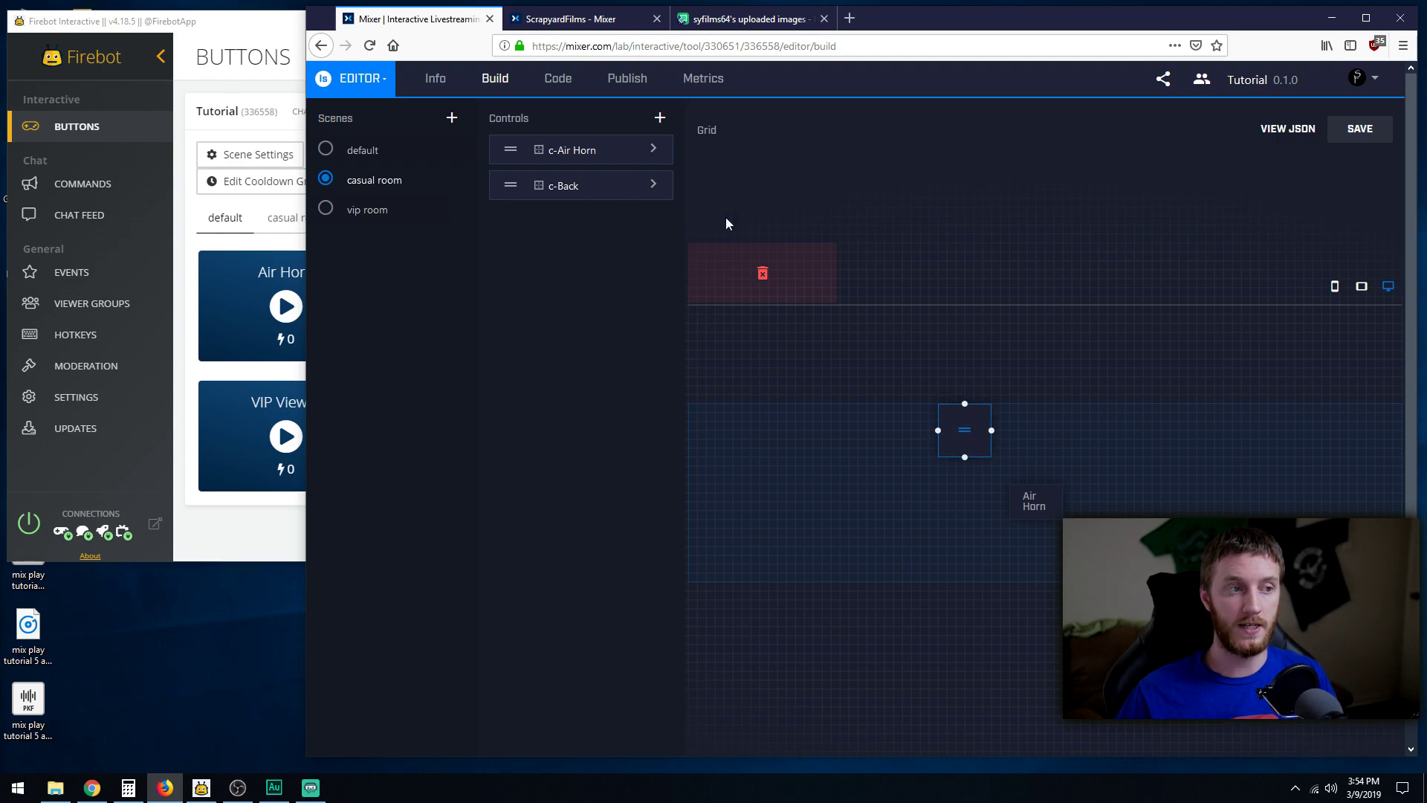
Resync the Tutorial board in Firebot and restart its connection to the Mixer services
{"action": "left_click", "coordinate": [564, 23]}
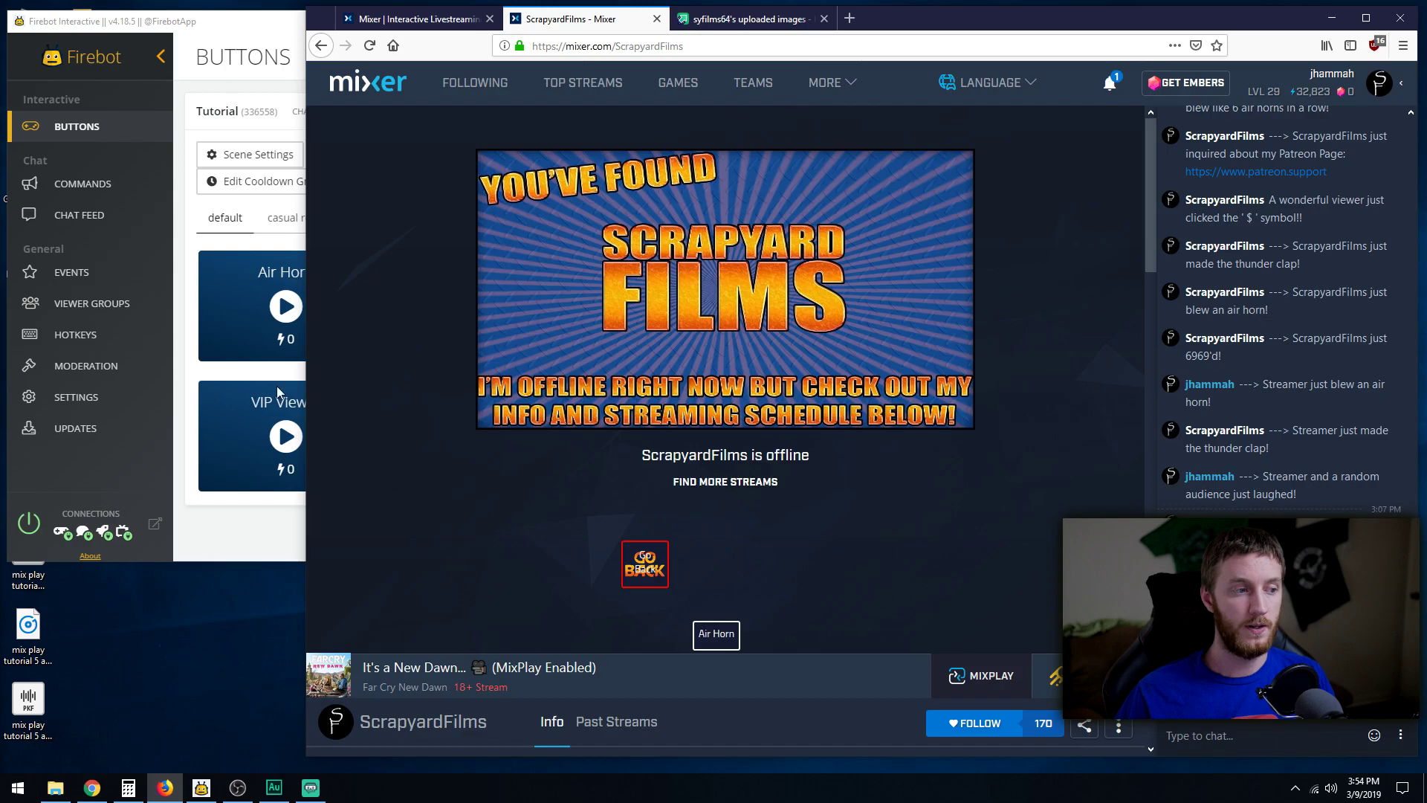
{"action": "left_click", "coordinate": [212, 75]}
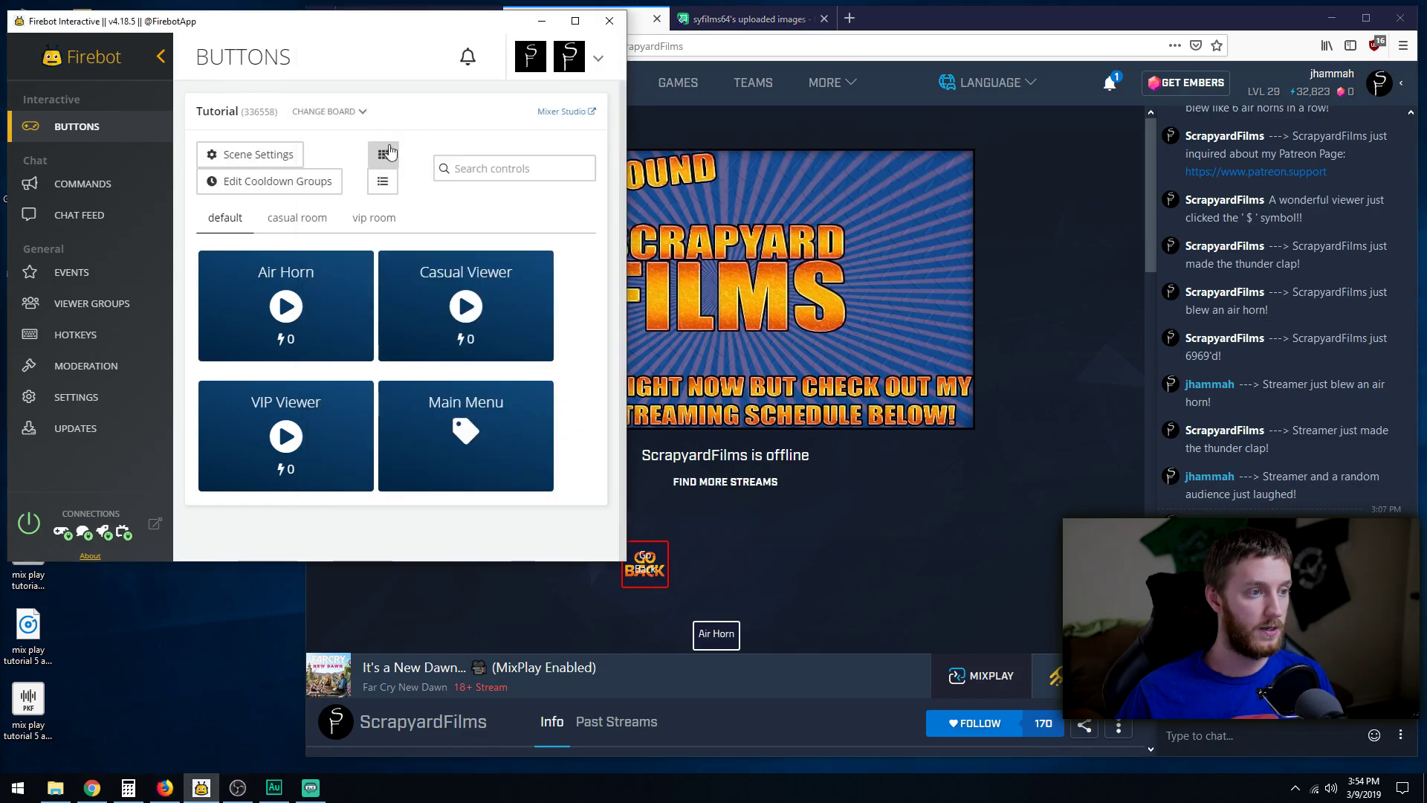
{"action": "left_click", "coordinate": [344, 112]}
{"action": "left_click", "coordinate": [344, 232]}
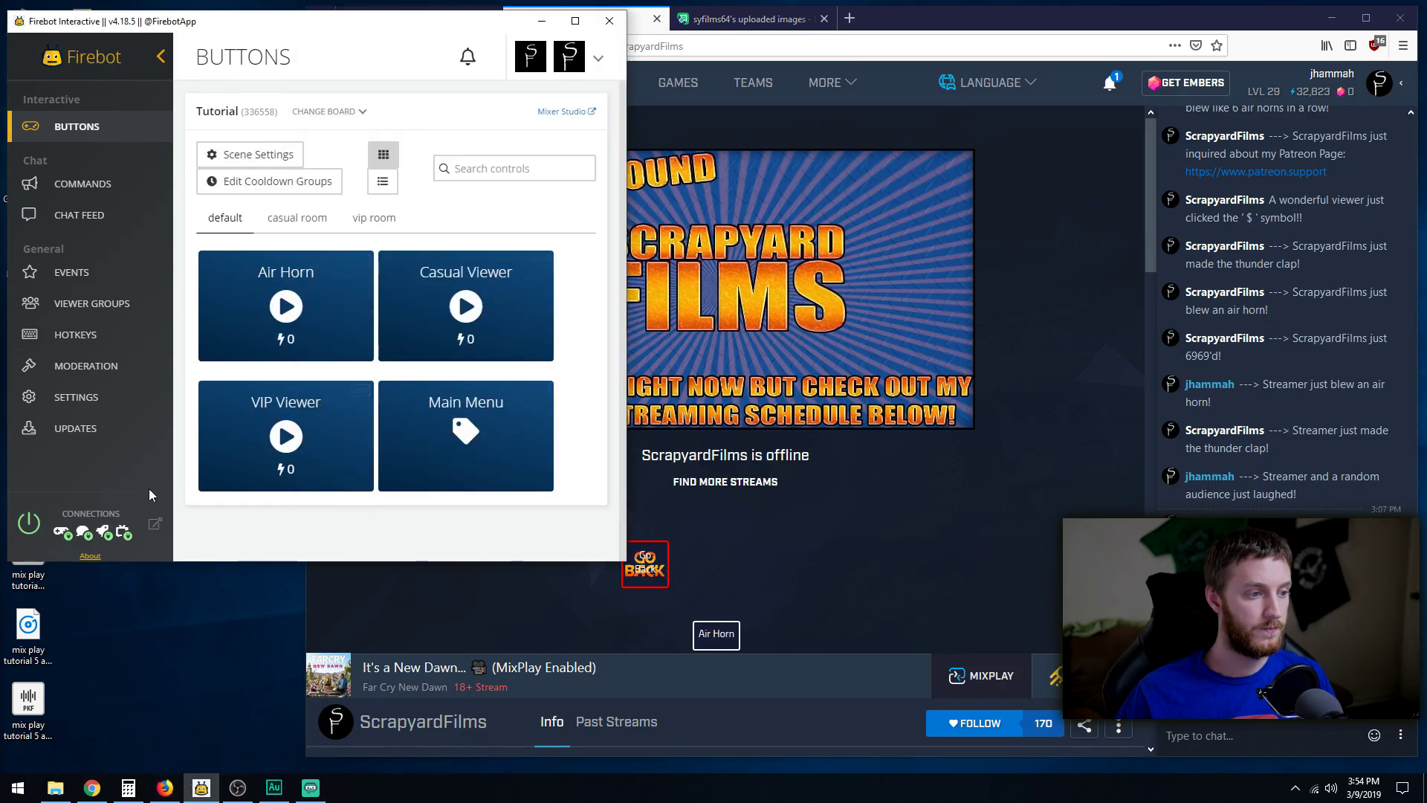
{"action": "left_click", "coordinate": [30, 526]}
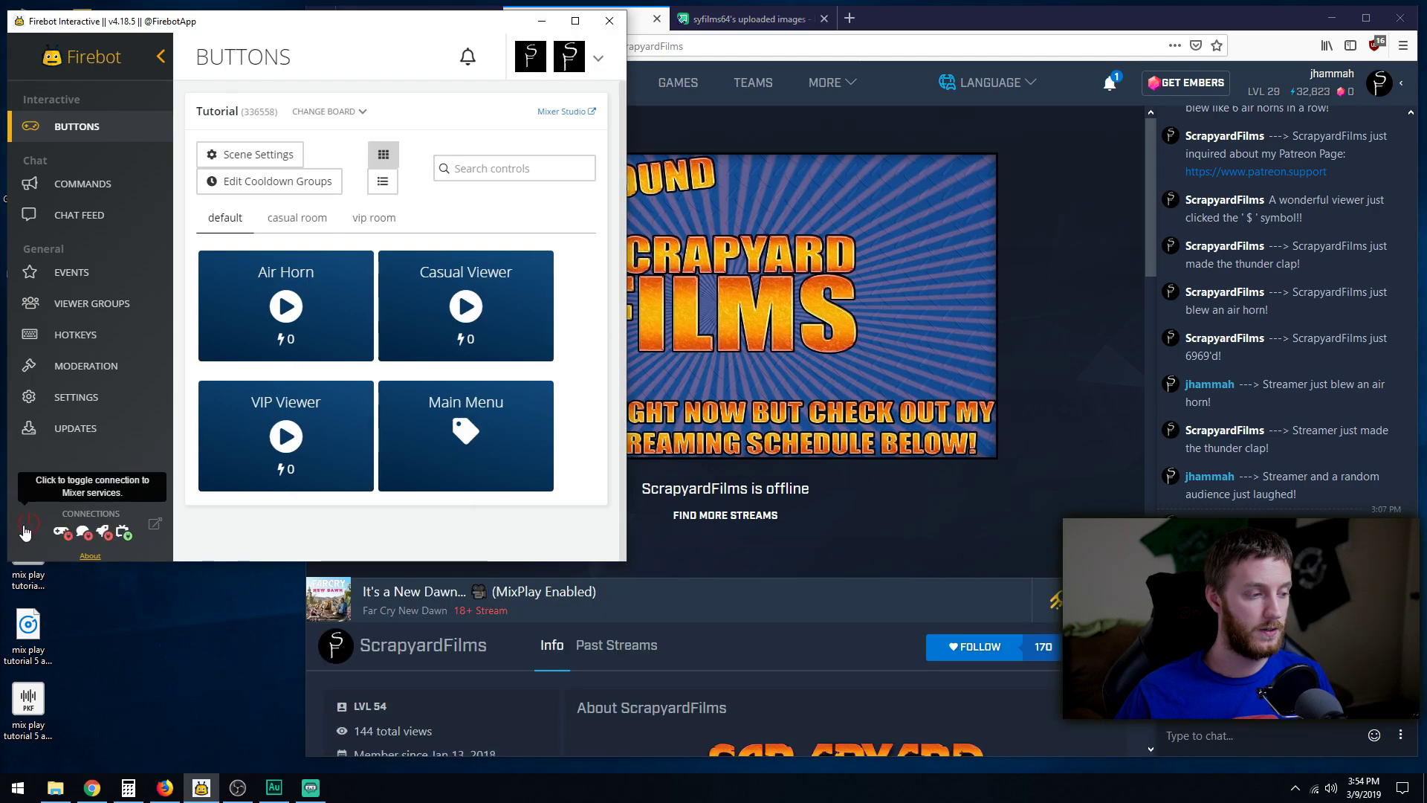
Test the image-only Go Back button on the channel page by switching repeatedly between the casual viewer room and the main menu
{"action": "left_click", "coordinate": [632, 628]}
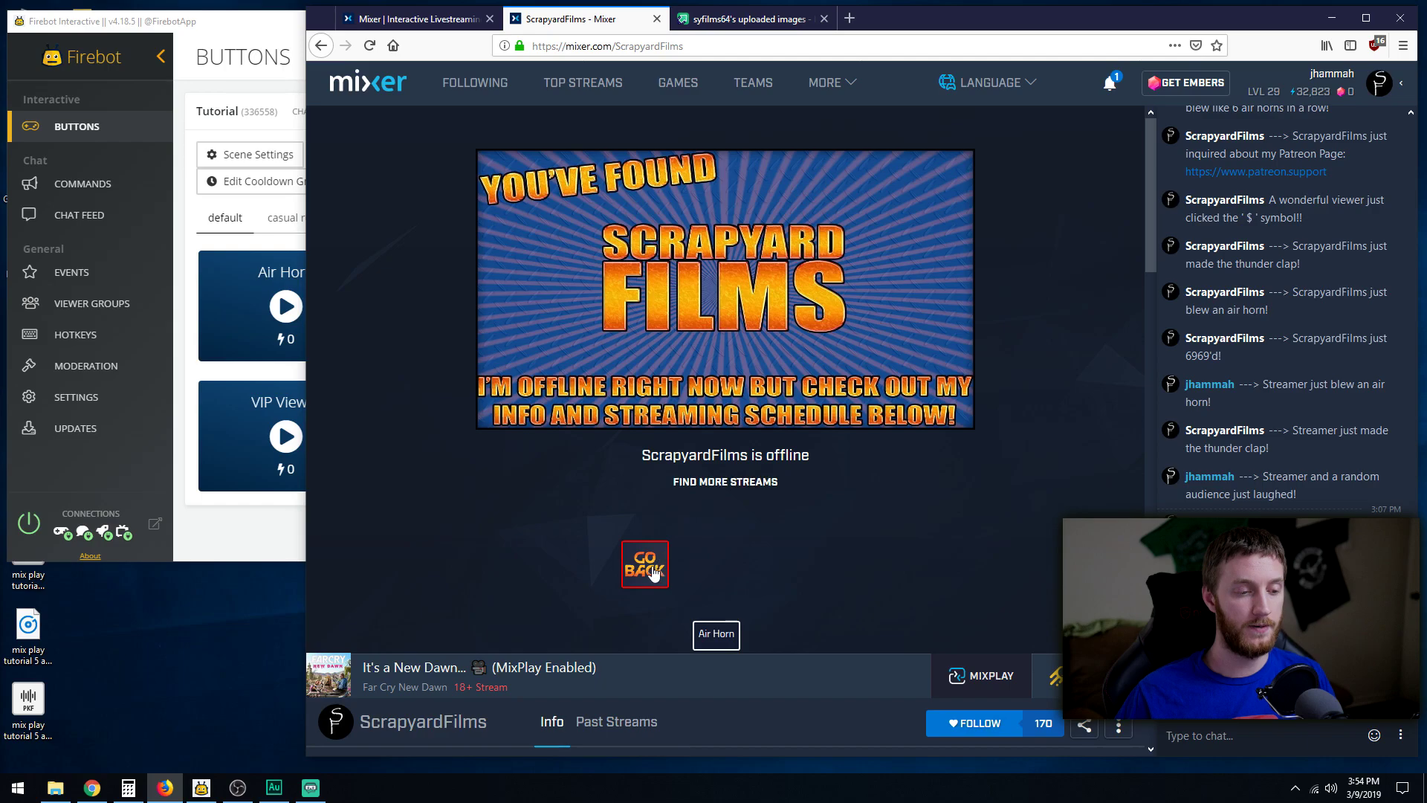
{"action": "left_click", "coordinate": [634, 628]}
{"action": "left_click", "coordinate": [648, 571]}
{"action": "left_click", "coordinate": [632, 630]}
{"action": "left_click", "coordinate": [647, 567]}
{"action": "left_click", "coordinate": [628, 633]}
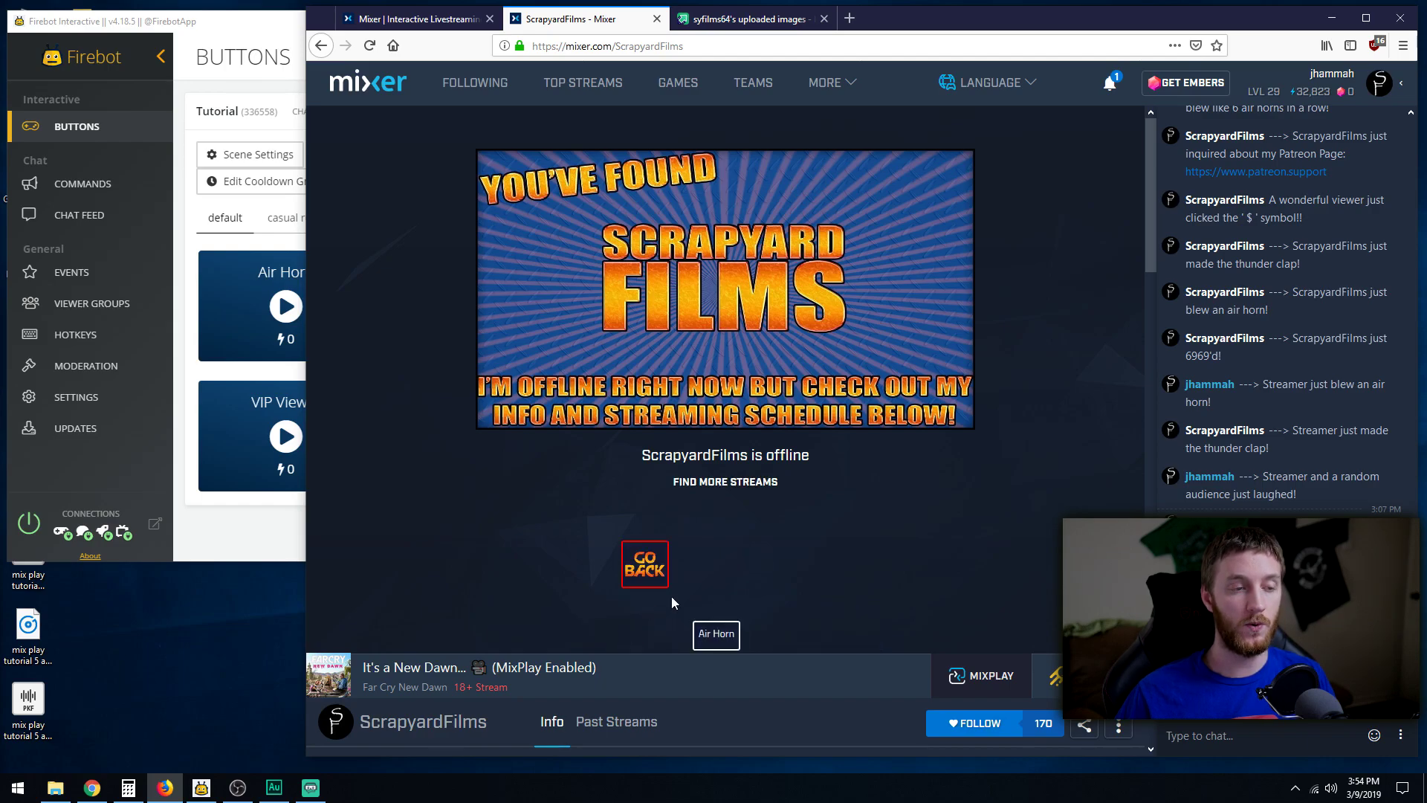
Review the casual room layout in the Mixer editor, and reopen the casual viewer room on the channel page
{"action": "left_click", "coordinate": [446, 19]}
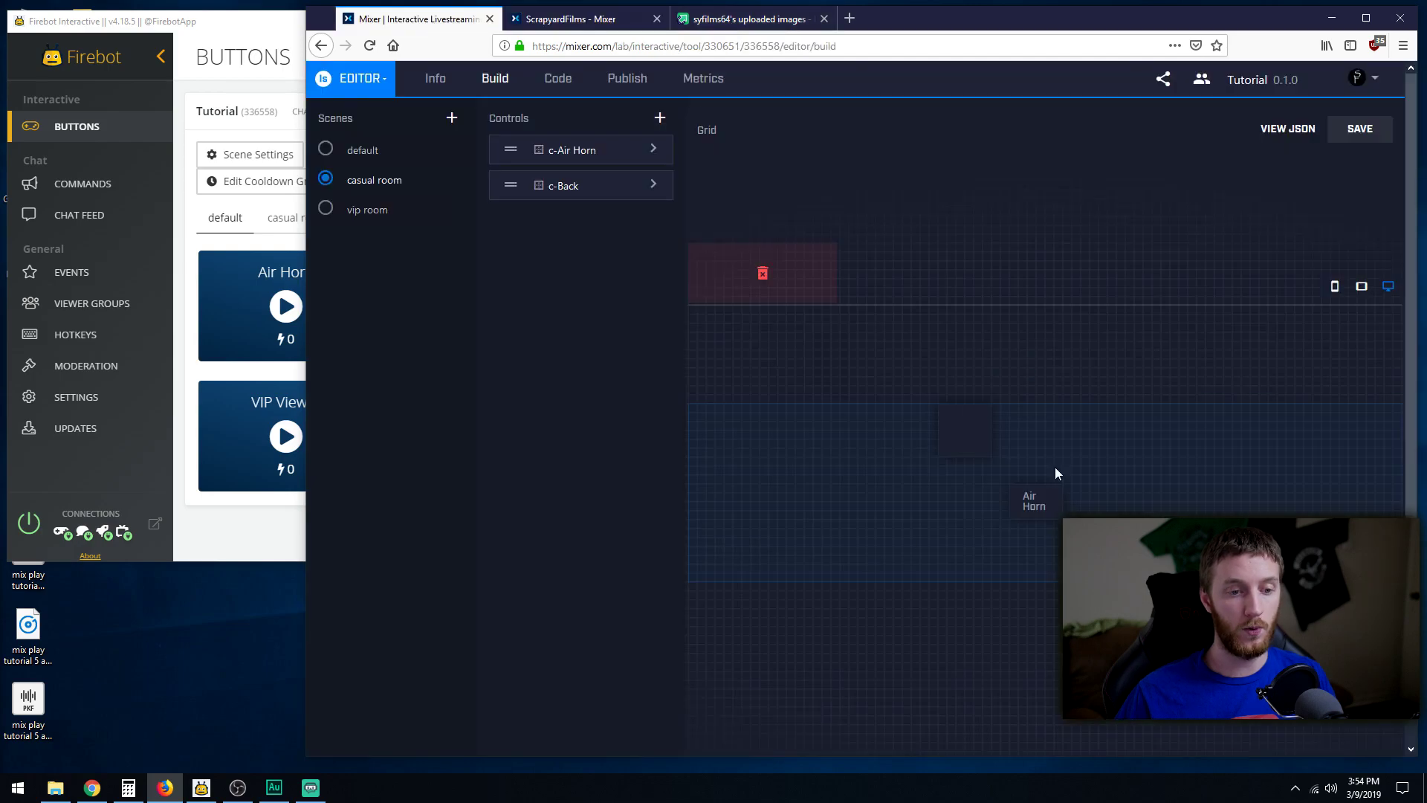
{"action": "left_click", "coordinate": [606, 24]}
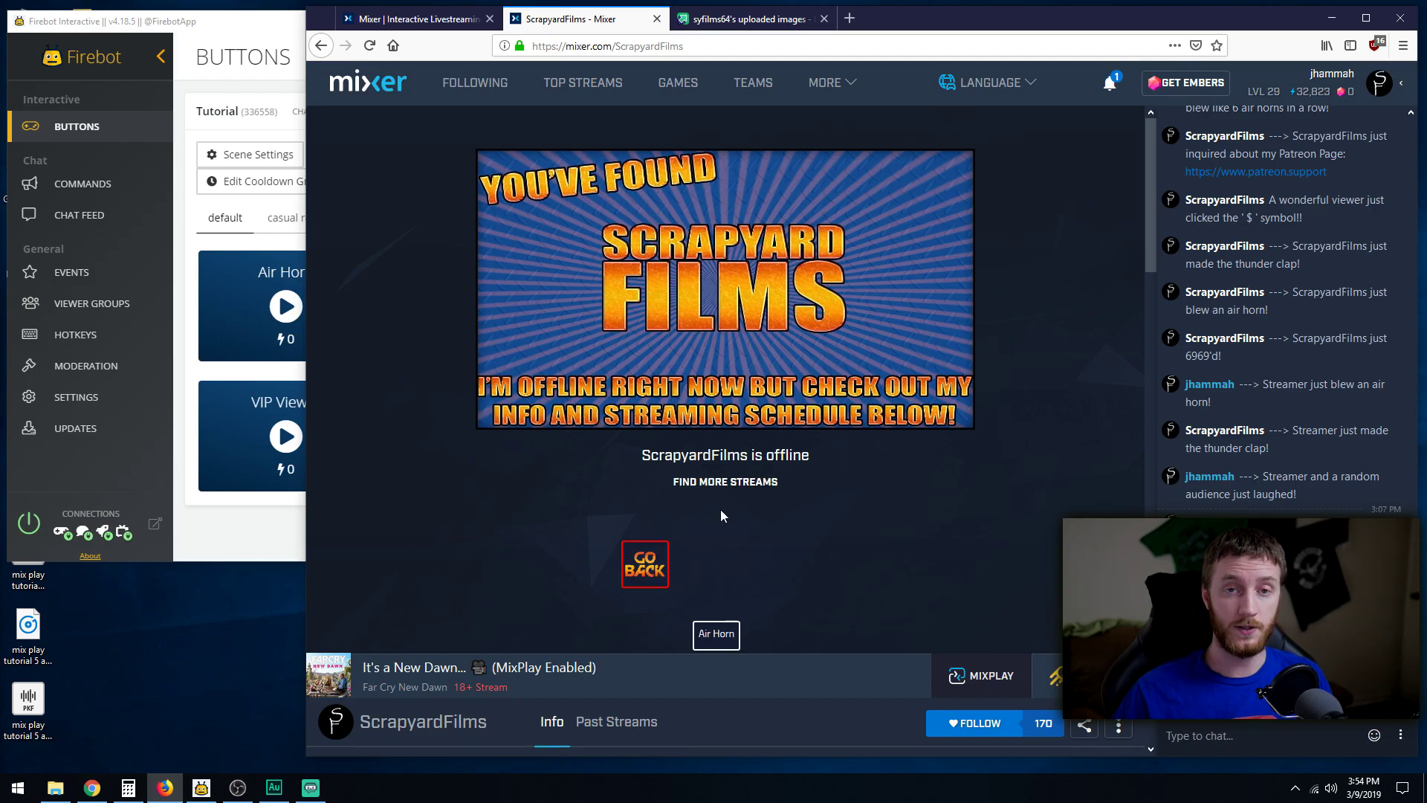
{"action": "left_click", "coordinate": [273, 531]}
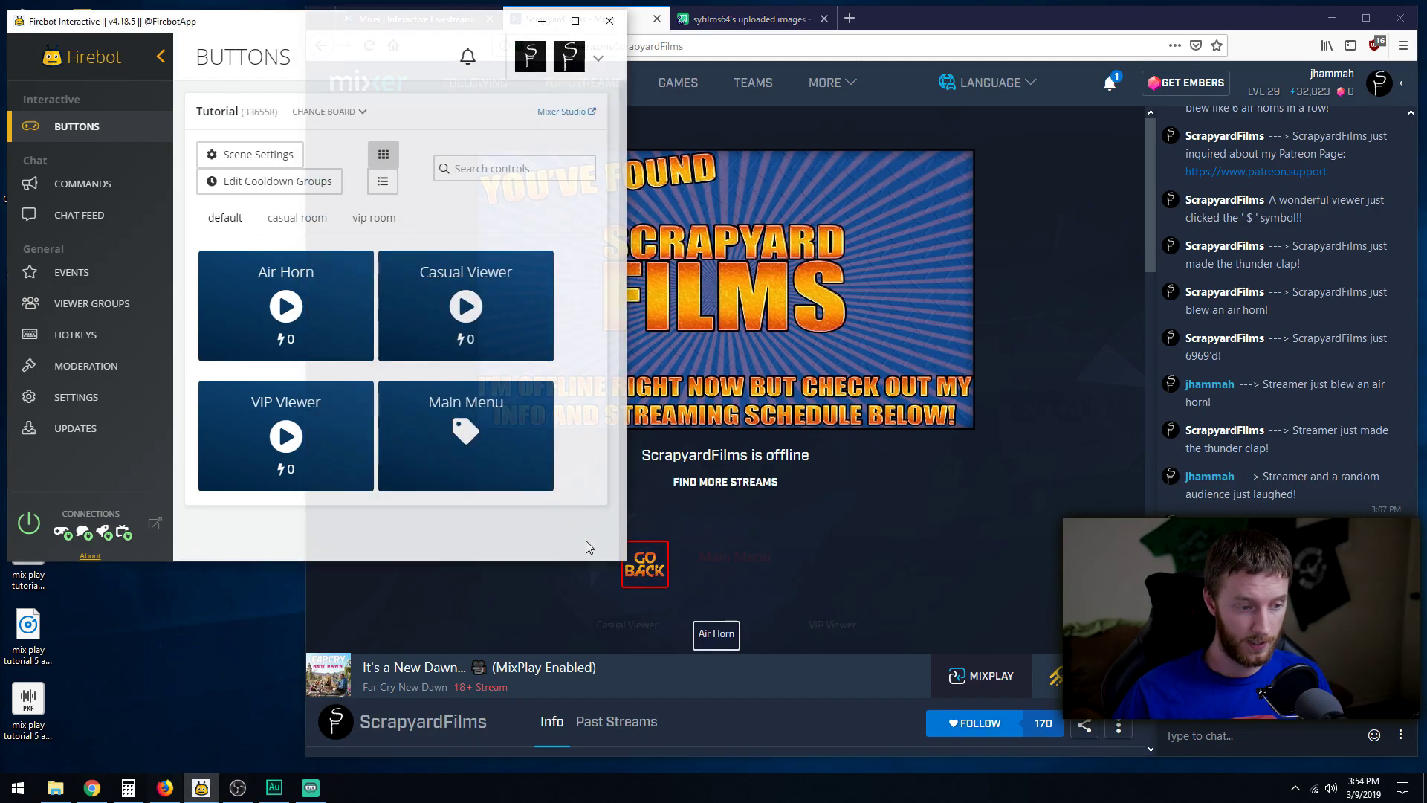
{"action": "left_click", "coordinate": [1175, 381]}
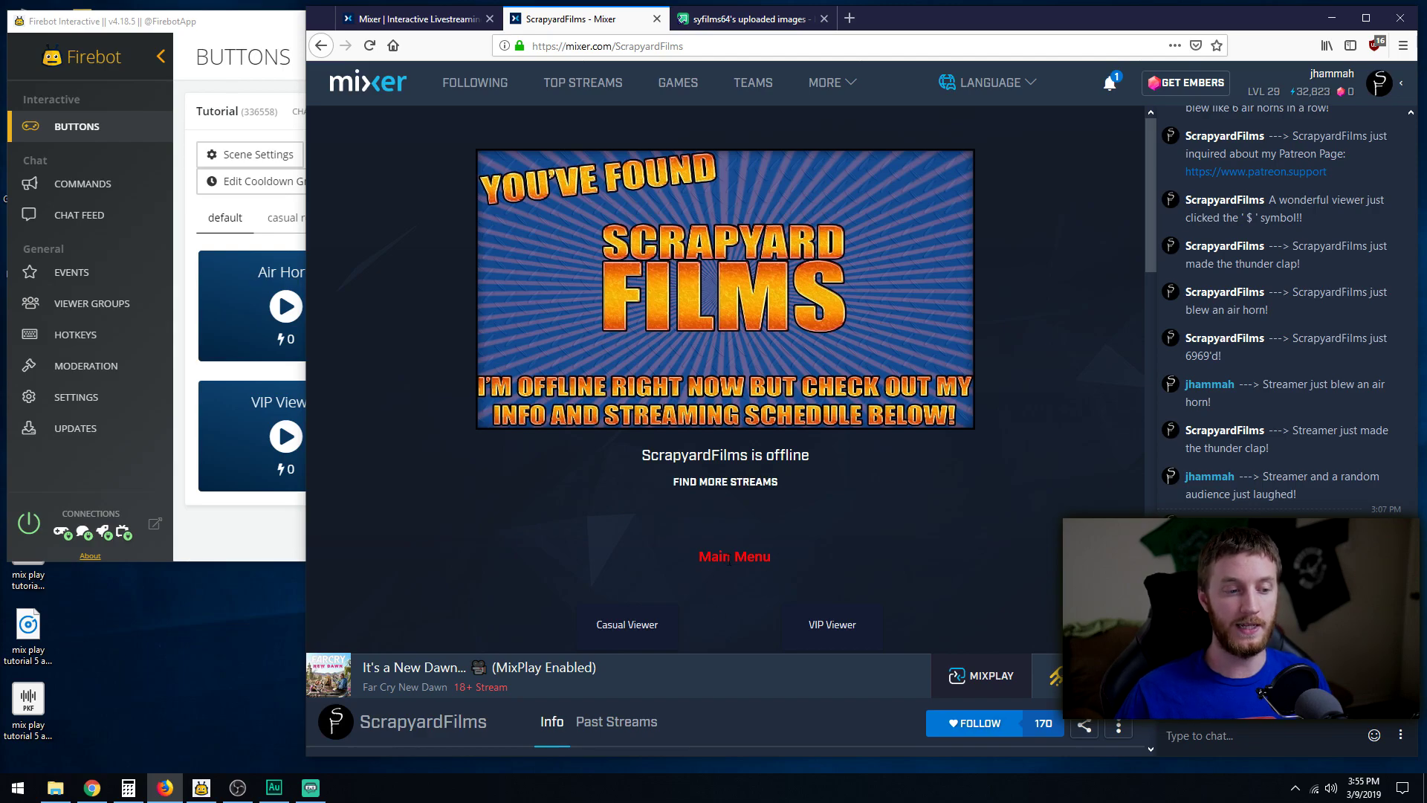
{"action": "left_click", "coordinate": [646, 630]}
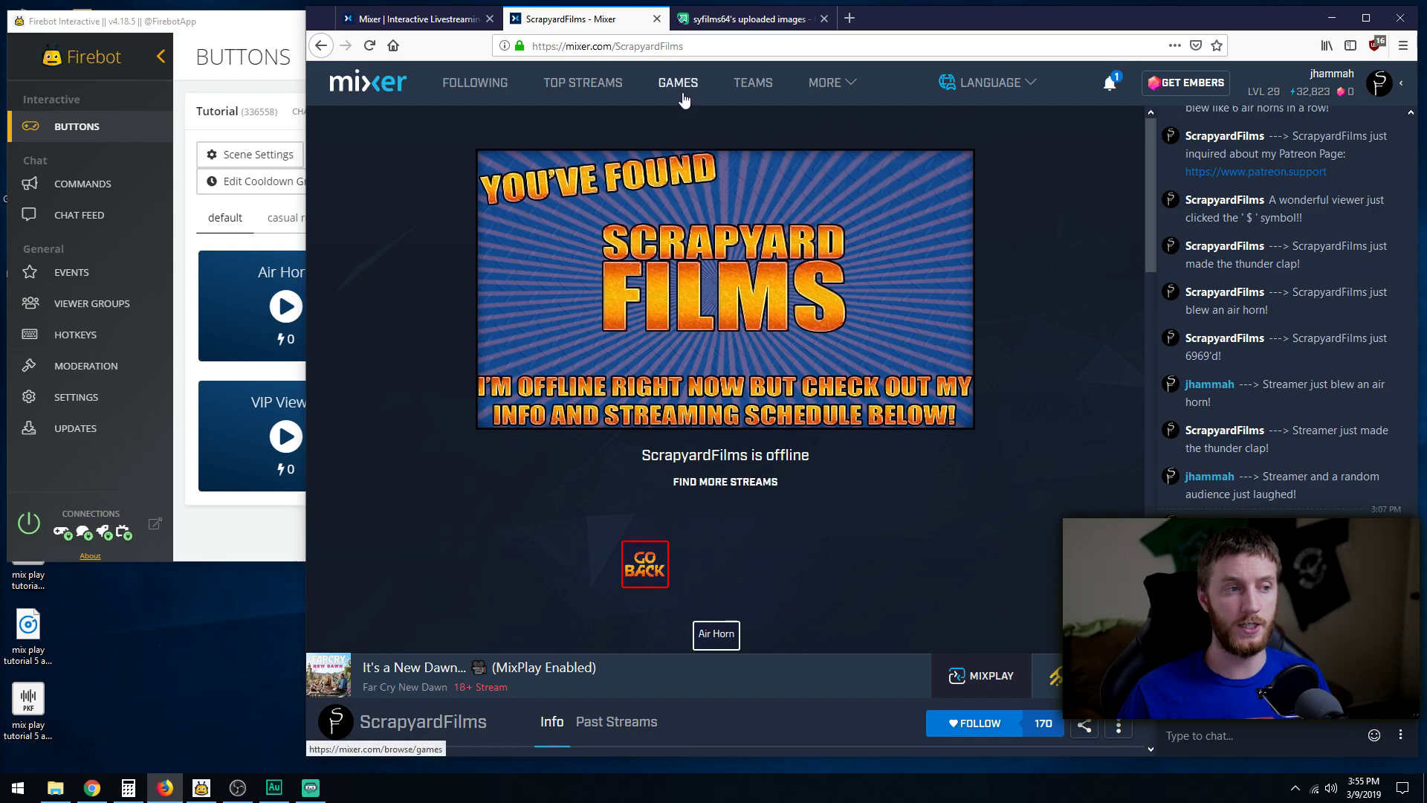
Open the single AirHorn image in the imgur uploads, copy its direct link and close the image
{"action": "left_click", "coordinate": [437, 20]}
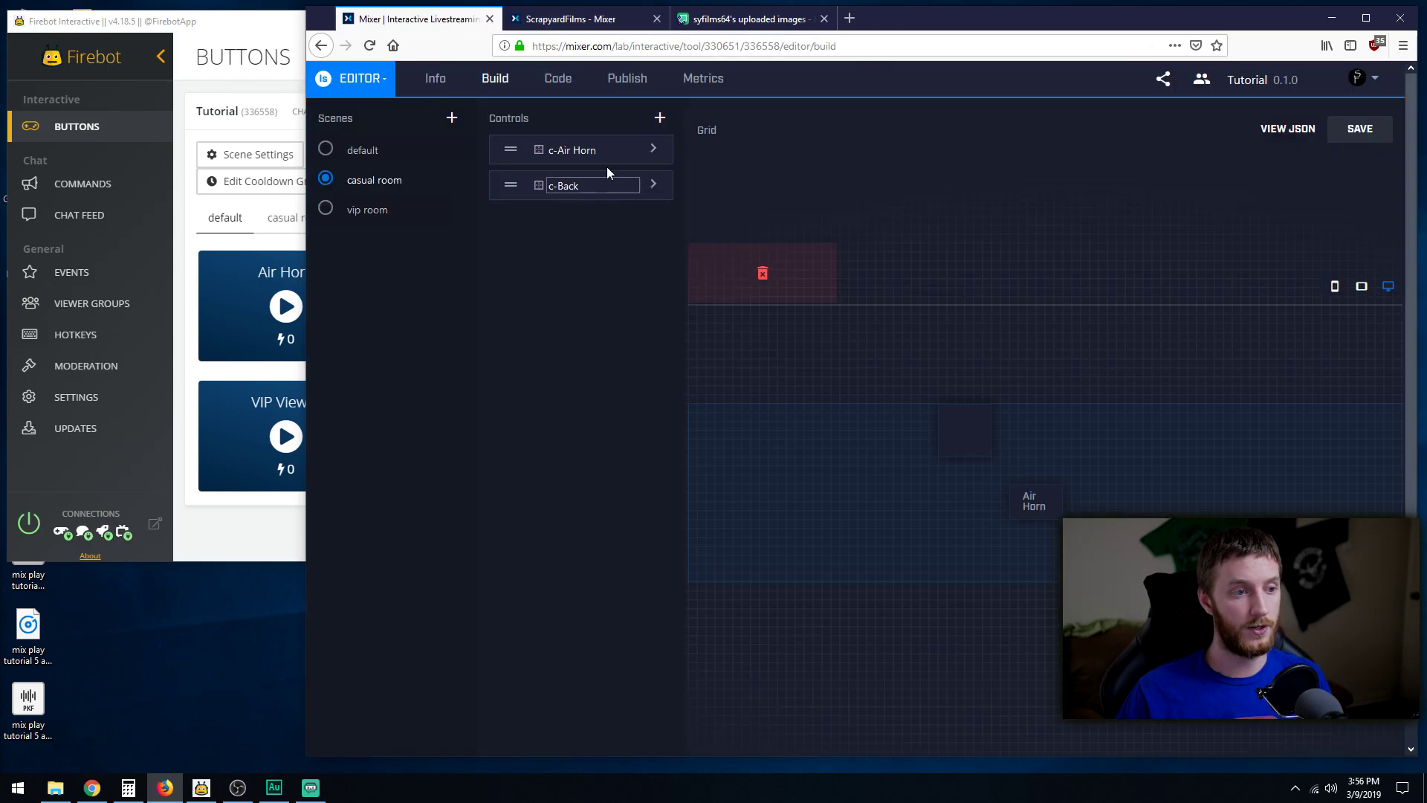
{"action": "left_click", "coordinate": [751, 20]}
{"action": "left_click", "coordinate": [940, 652]}
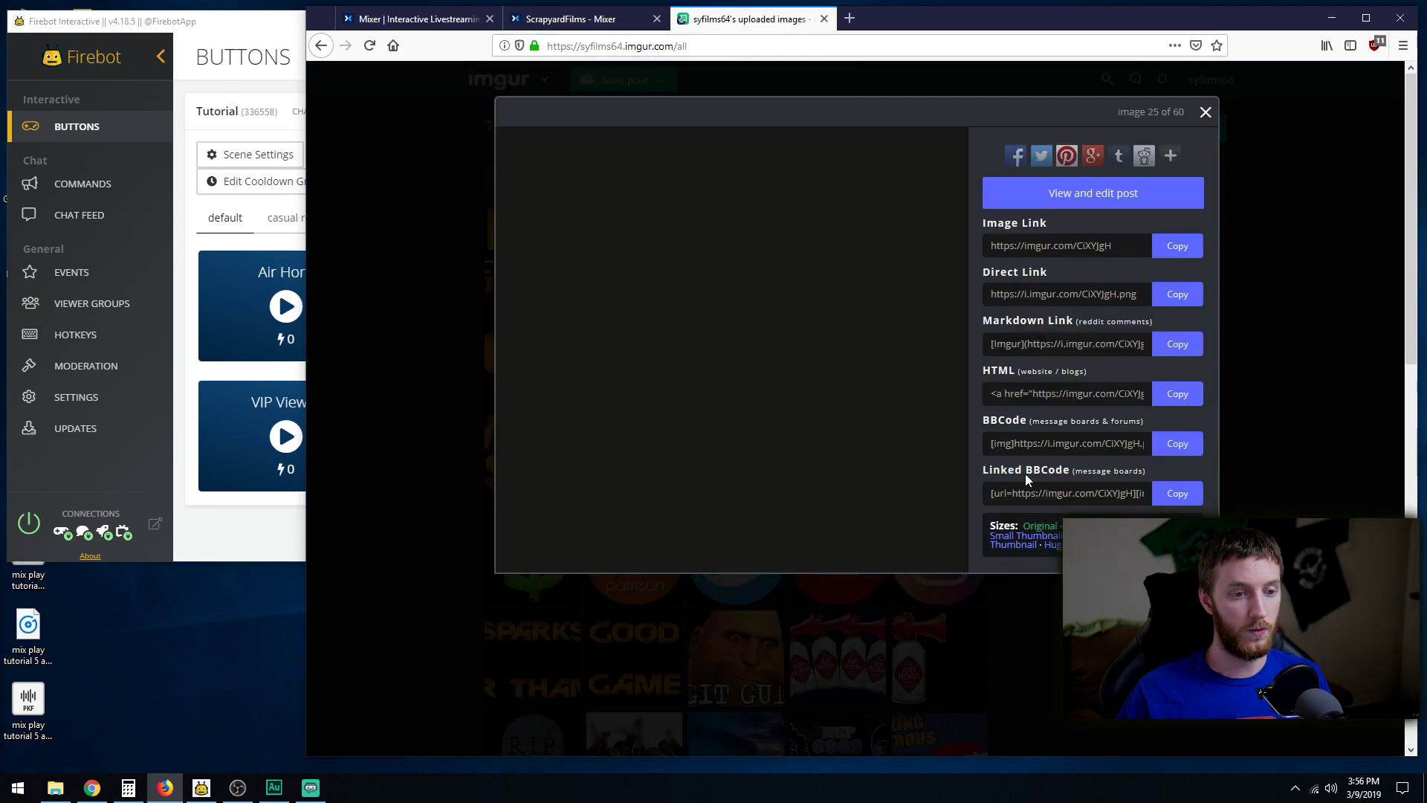
{"action": "left_click", "coordinate": [1061, 294]}
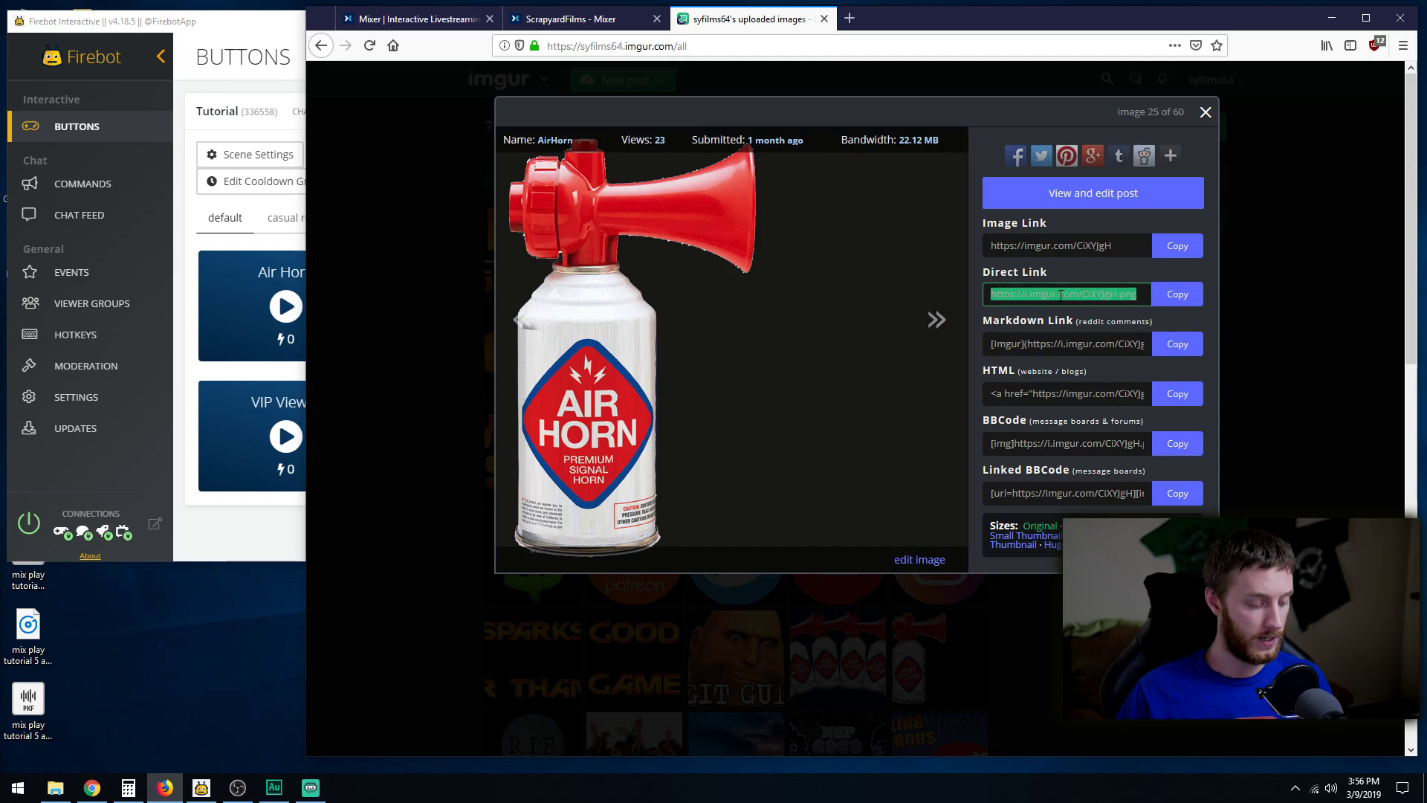
{"action": "left_click", "coordinate": [1325, 310]}
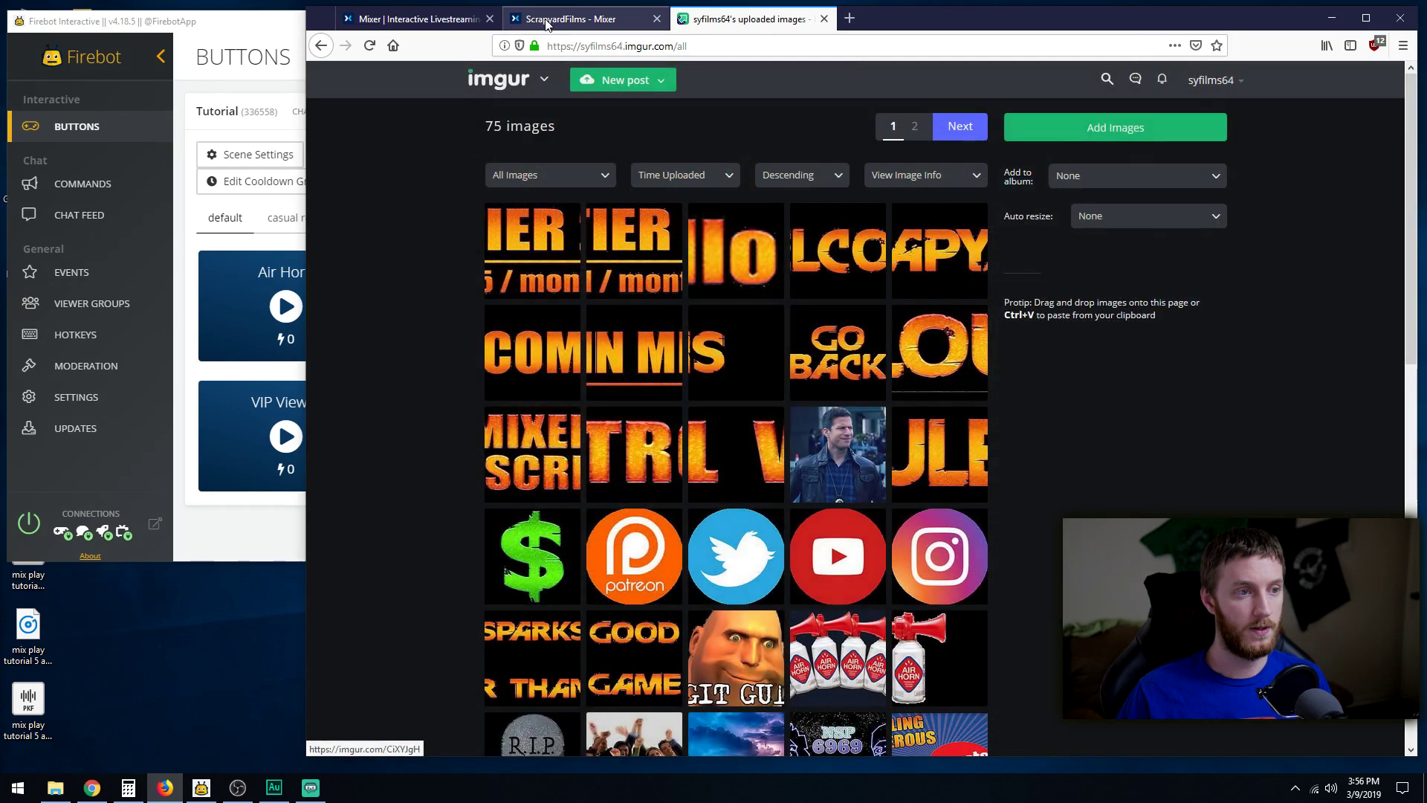
{"action": "left_click", "coordinate": [423, 21]}
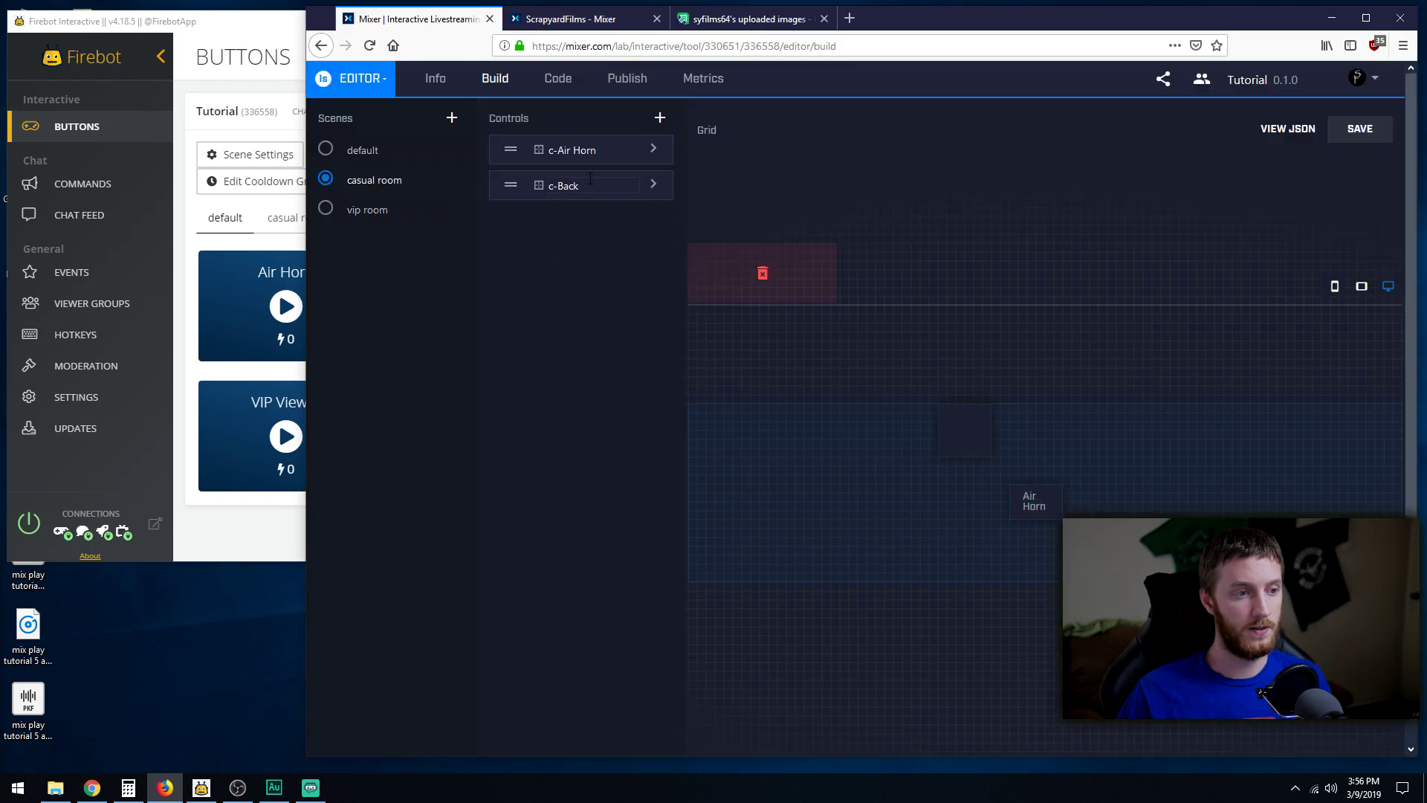
{"action": "left_click", "coordinate": [653, 149]}
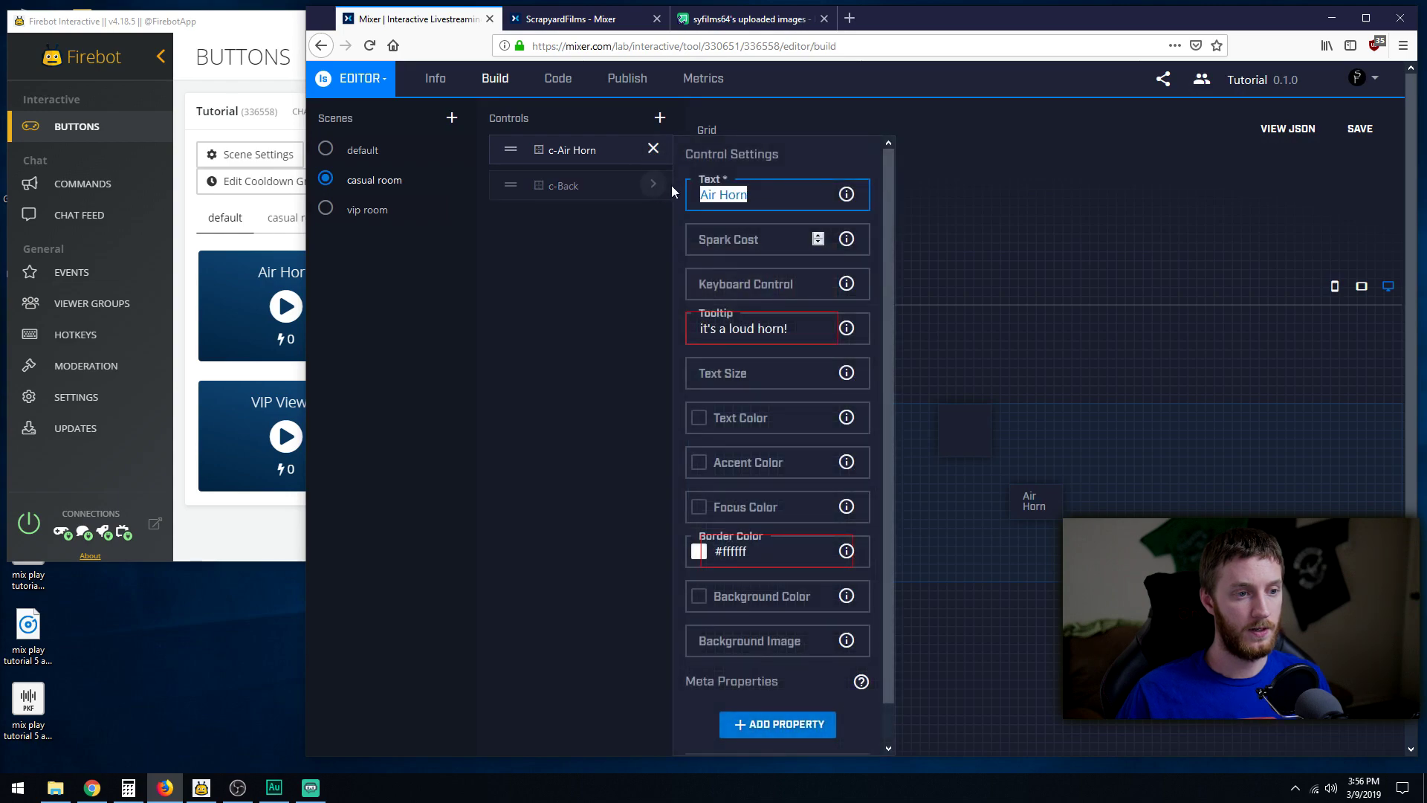
{"action": "key", "text": "BackSpace"}
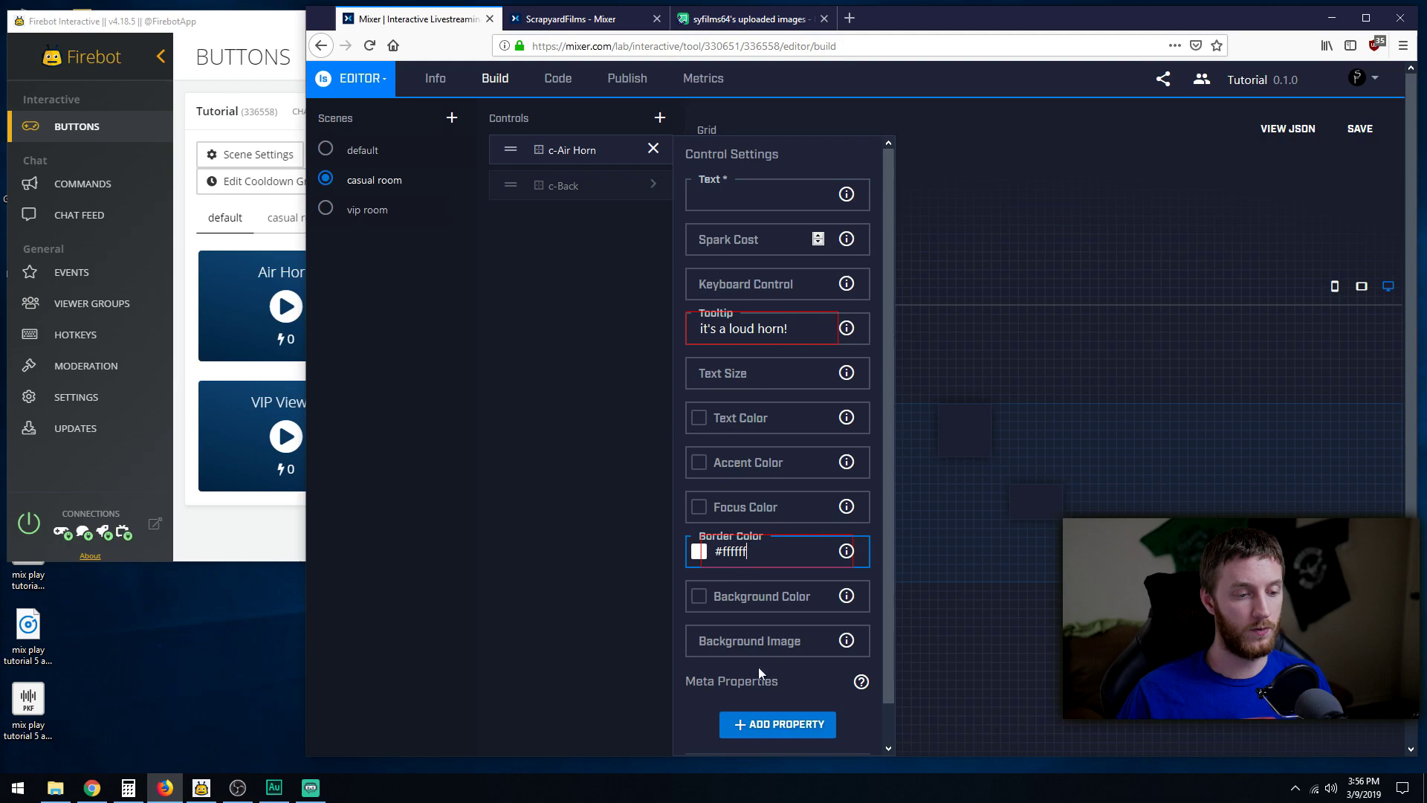
{"action": "left_click", "coordinate": [769, 642]}
{"action": "key", "text": "ctrl+v"}
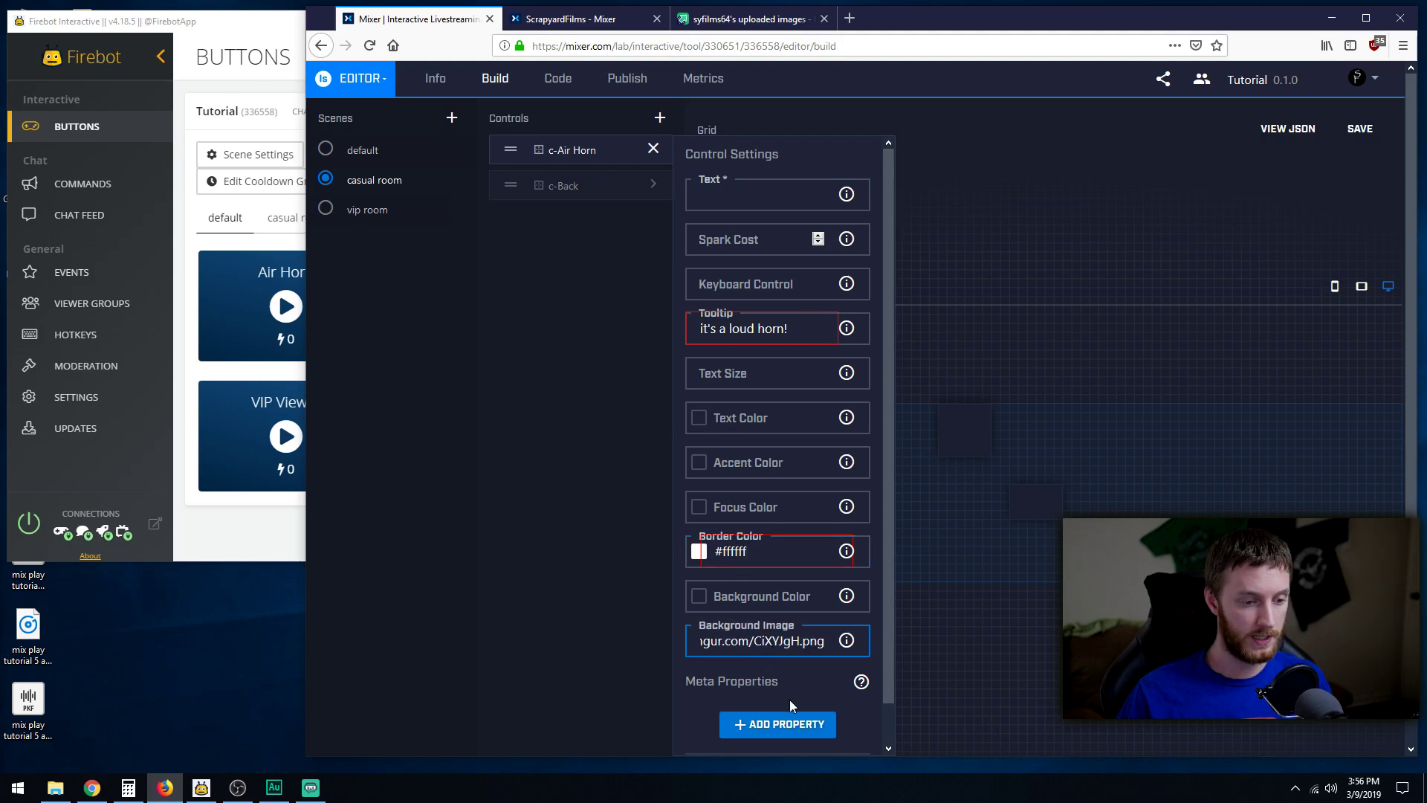
{"action": "left_click", "coordinate": [653, 148]}
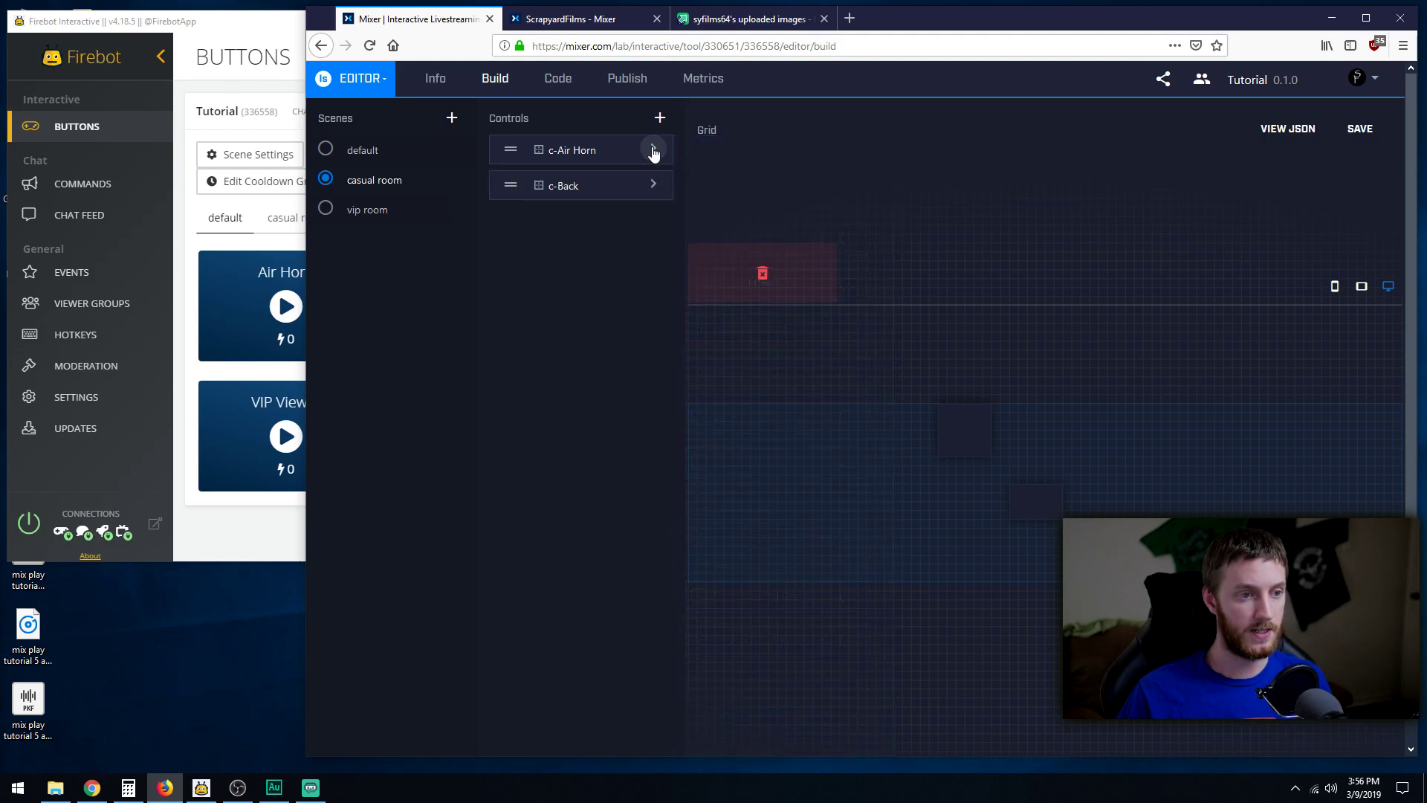
{"action": "left_click", "coordinate": [1361, 129]}
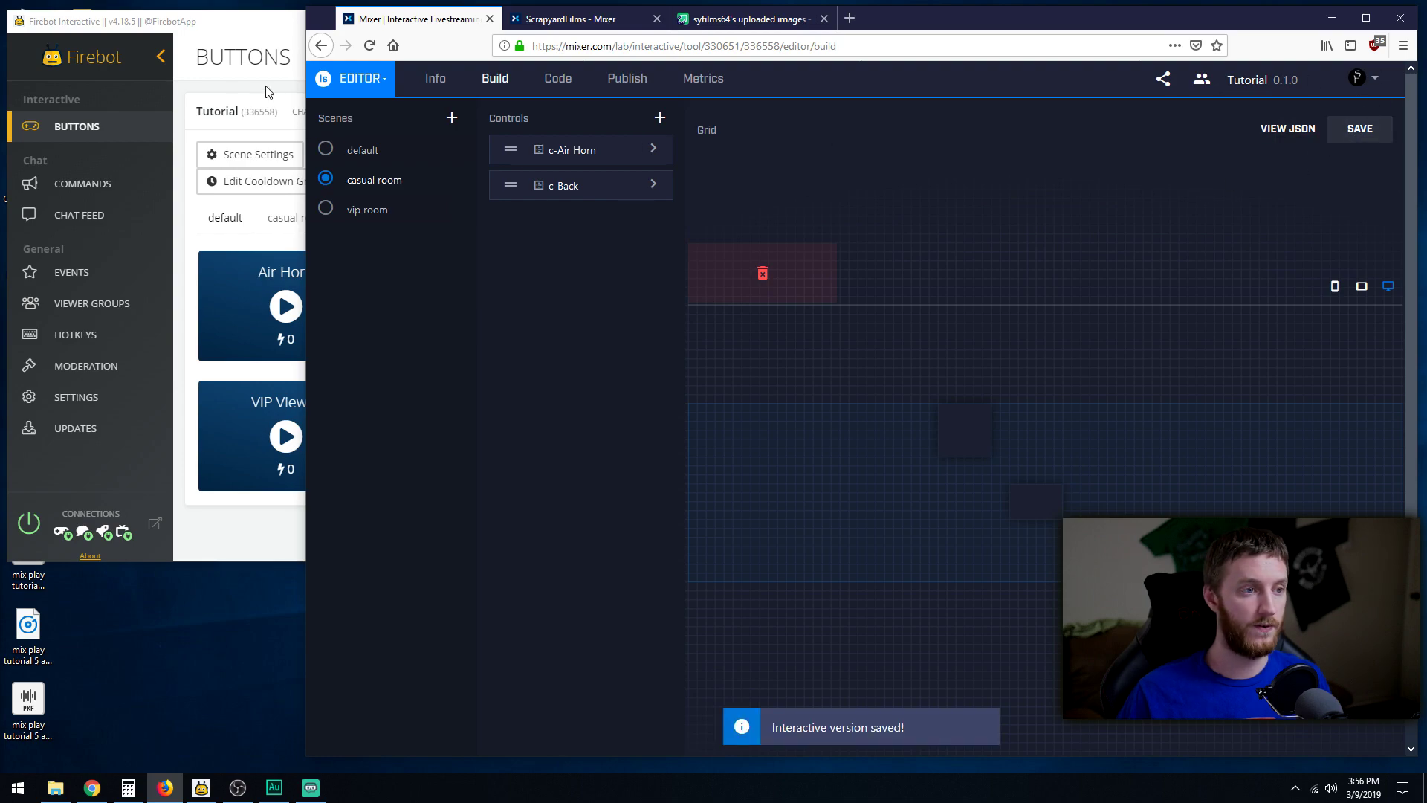
Switch to Firebot, resync the Tutorial board and reconnect to the Mixer services
{"action": "left_click", "coordinate": [245, 24]}
{"action": "left_click", "coordinate": [330, 111]}
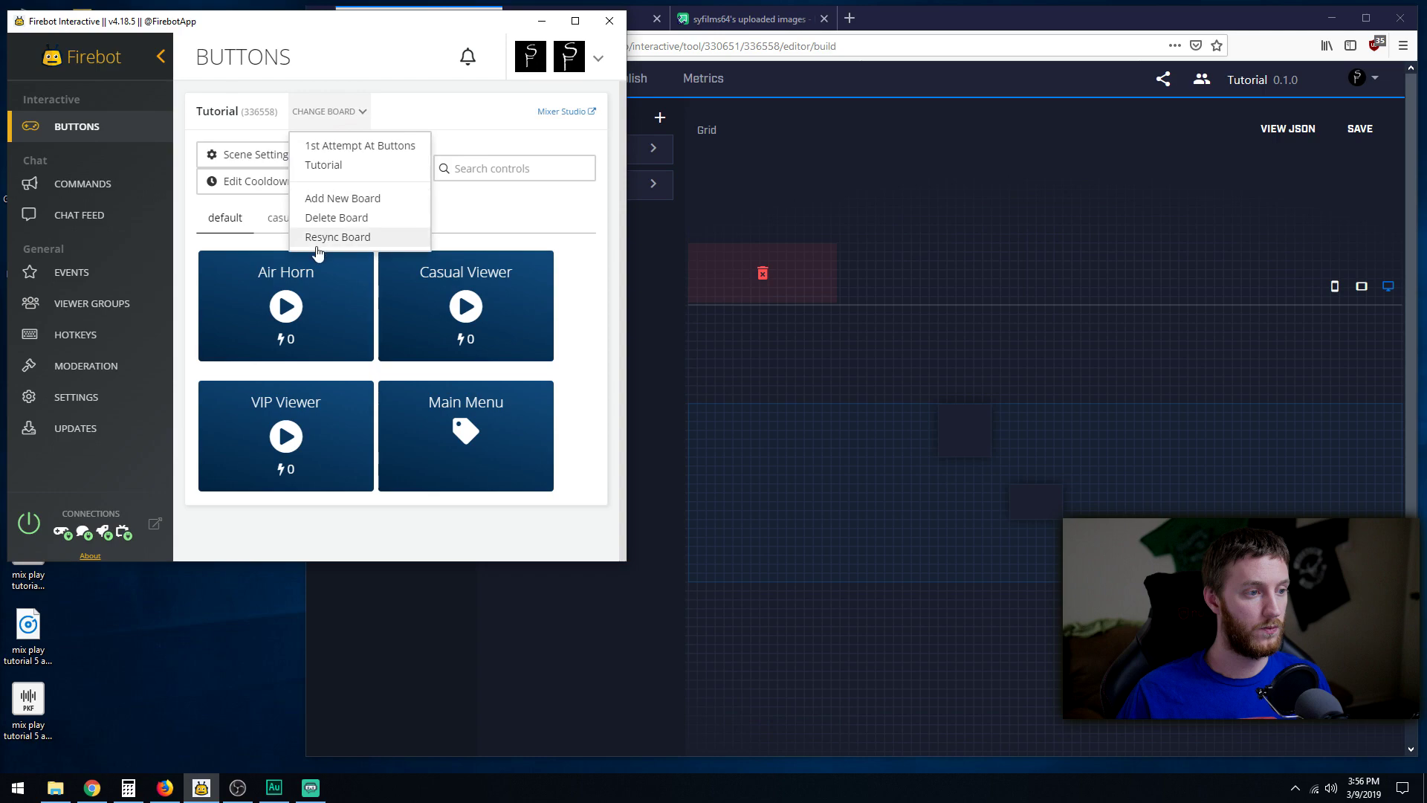
{"action": "left_click", "coordinate": [325, 237]}
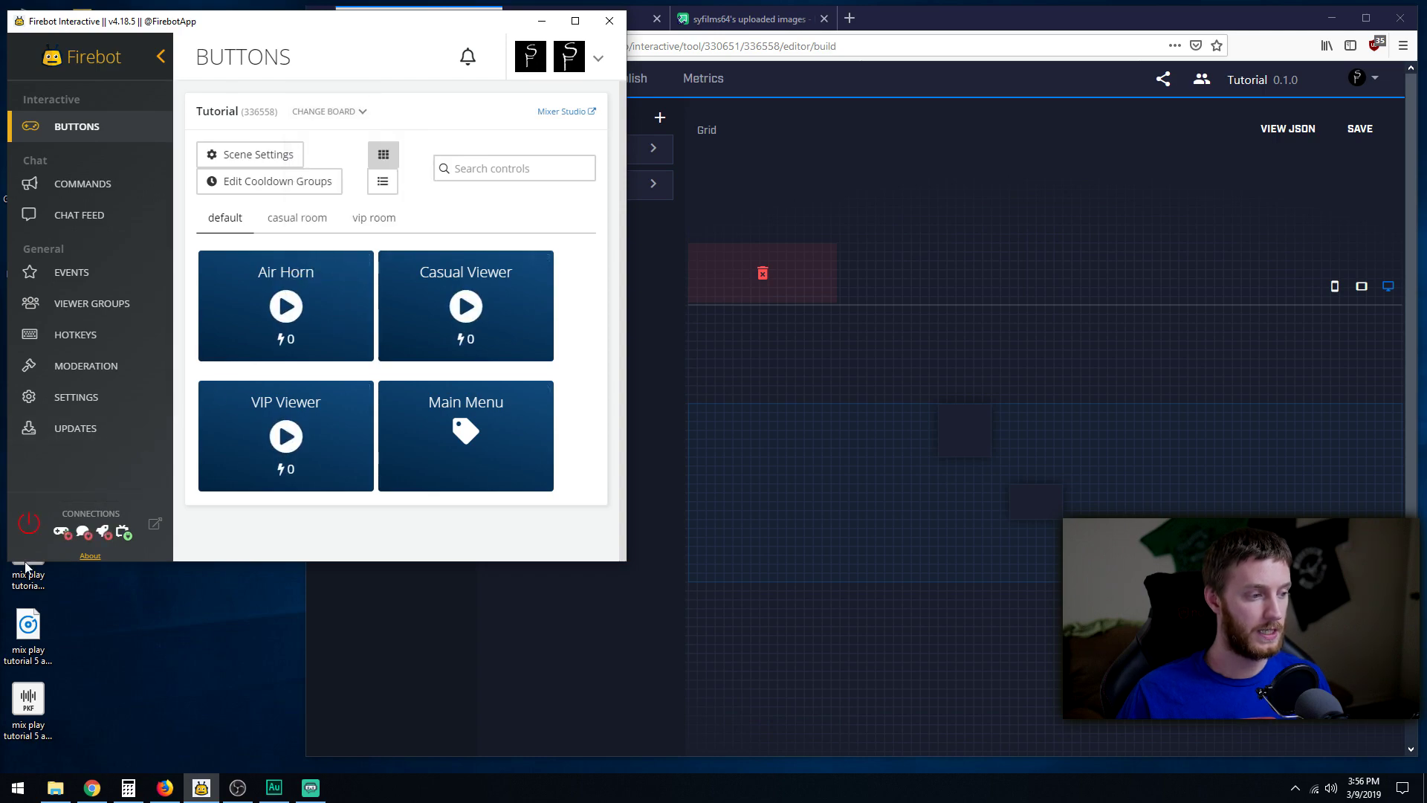
{"action": "left_click", "coordinate": [27, 525]}
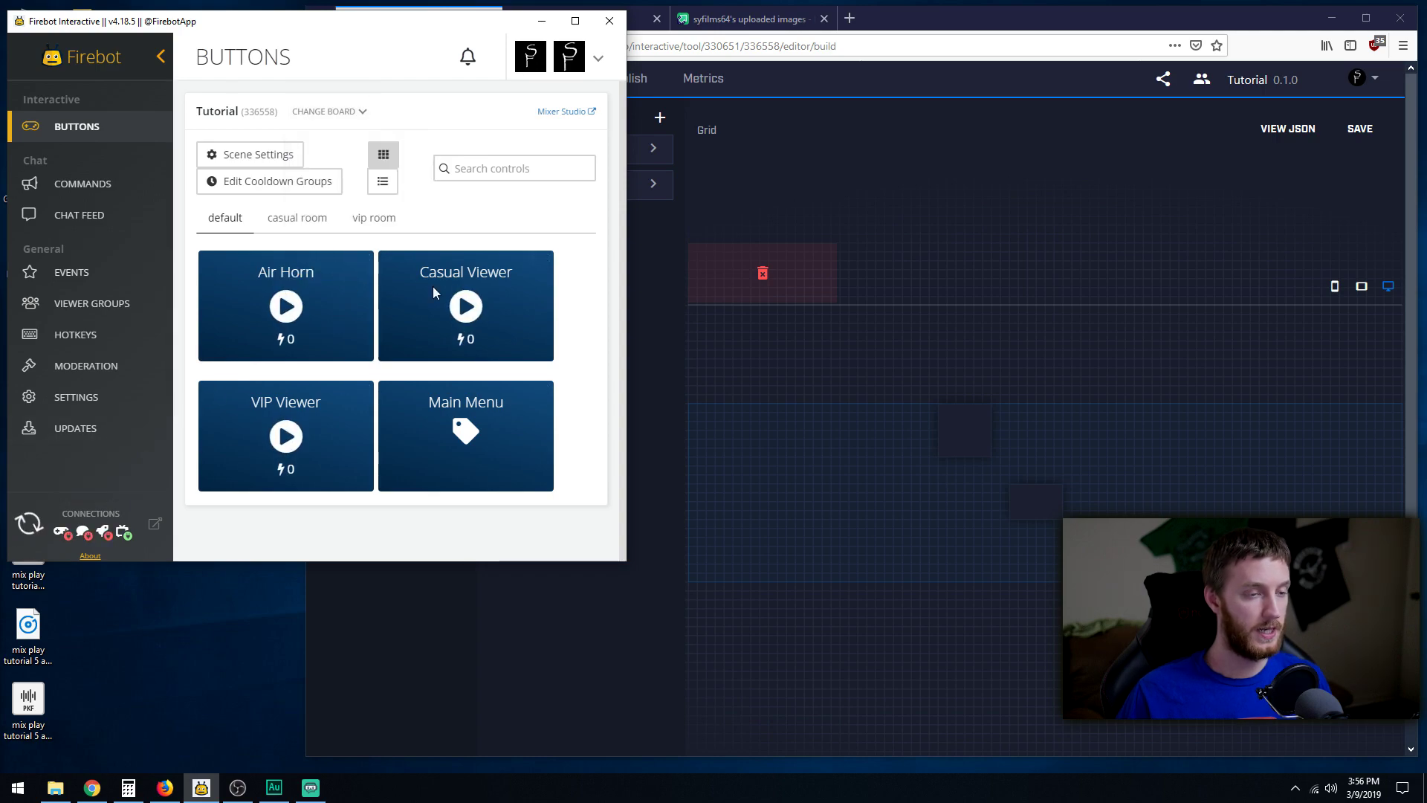
Open the casual viewer room on the Mixer channel page to check the Air Horn button's new image
{"action": "left_click", "coordinate": [873, 18]}
{"action": "left_click", "coordinate": [559, 21]}
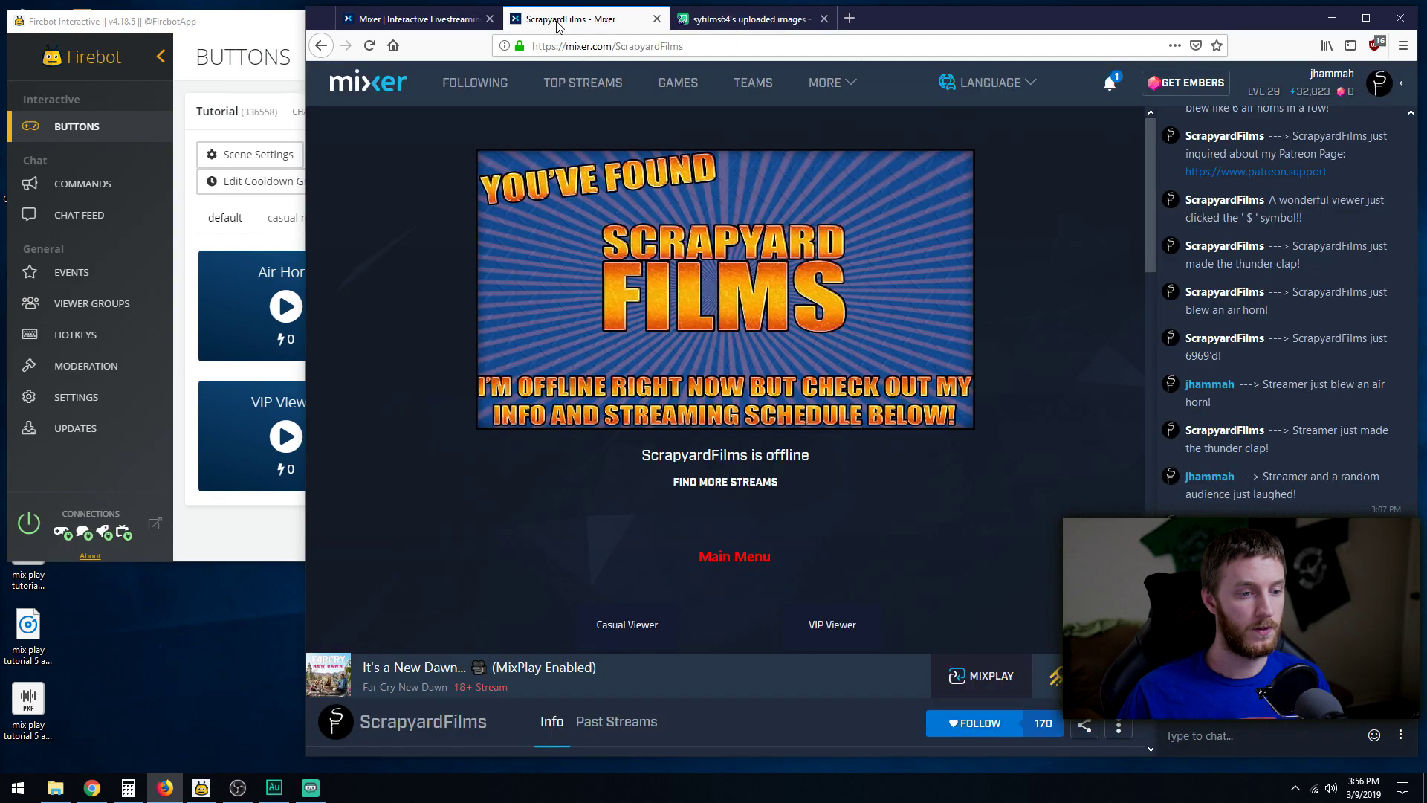
{"action": "left_click", "coordinate": [638, 629]}
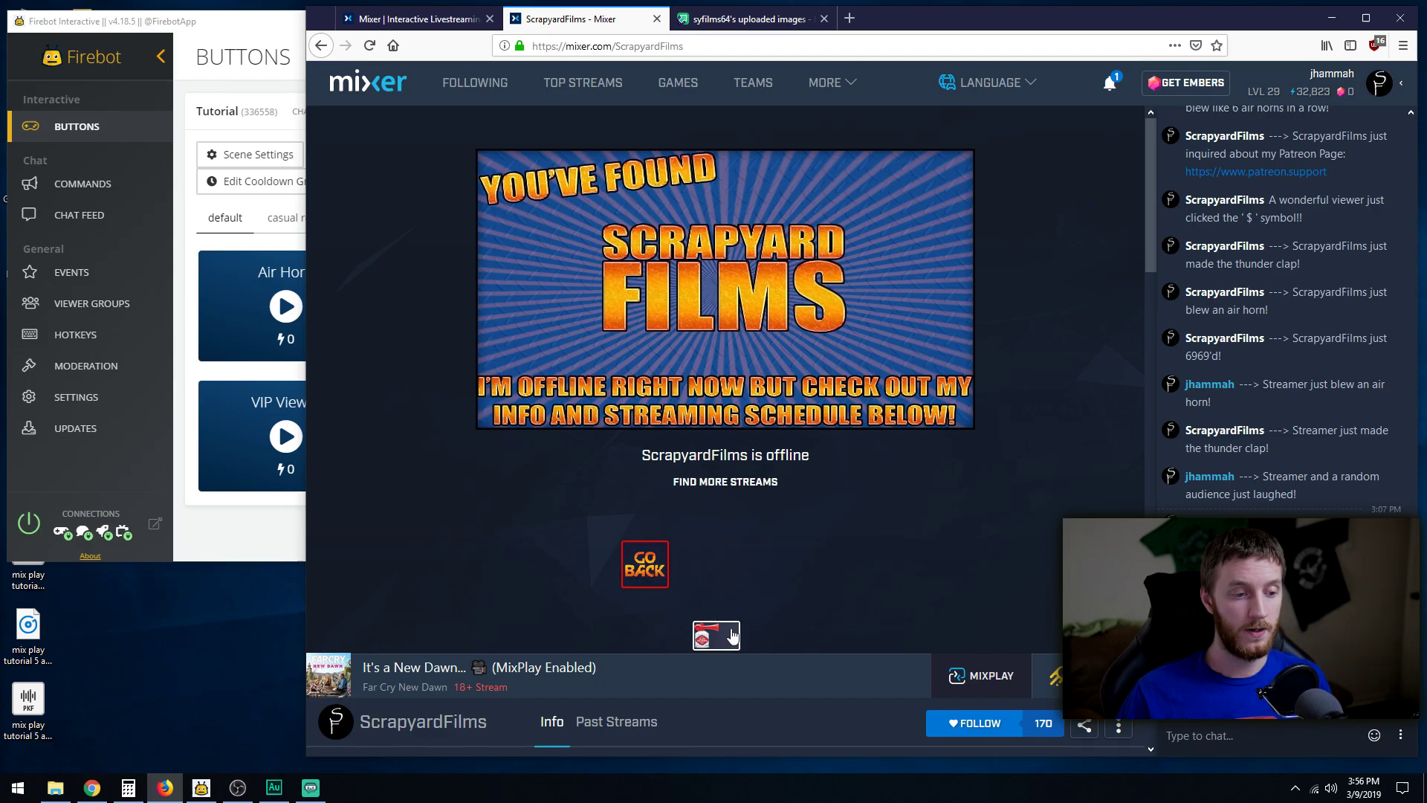
Open the wide image of six air horns in the imgur uploads, copy its direct link and close the image
{"action": "left_click", "coordinate": [747, 19]}
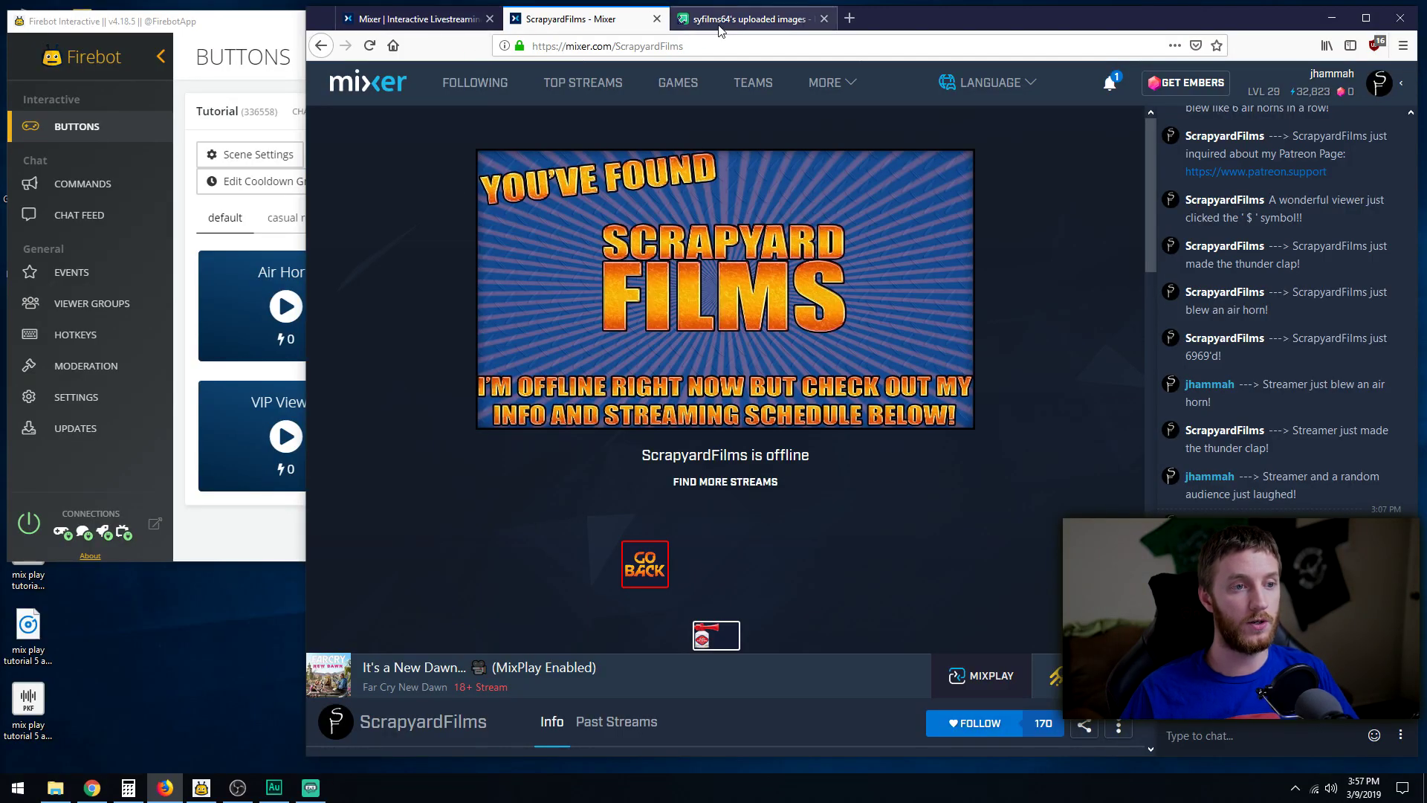
{"action": "left_click", "coordinate": [722, 23]}
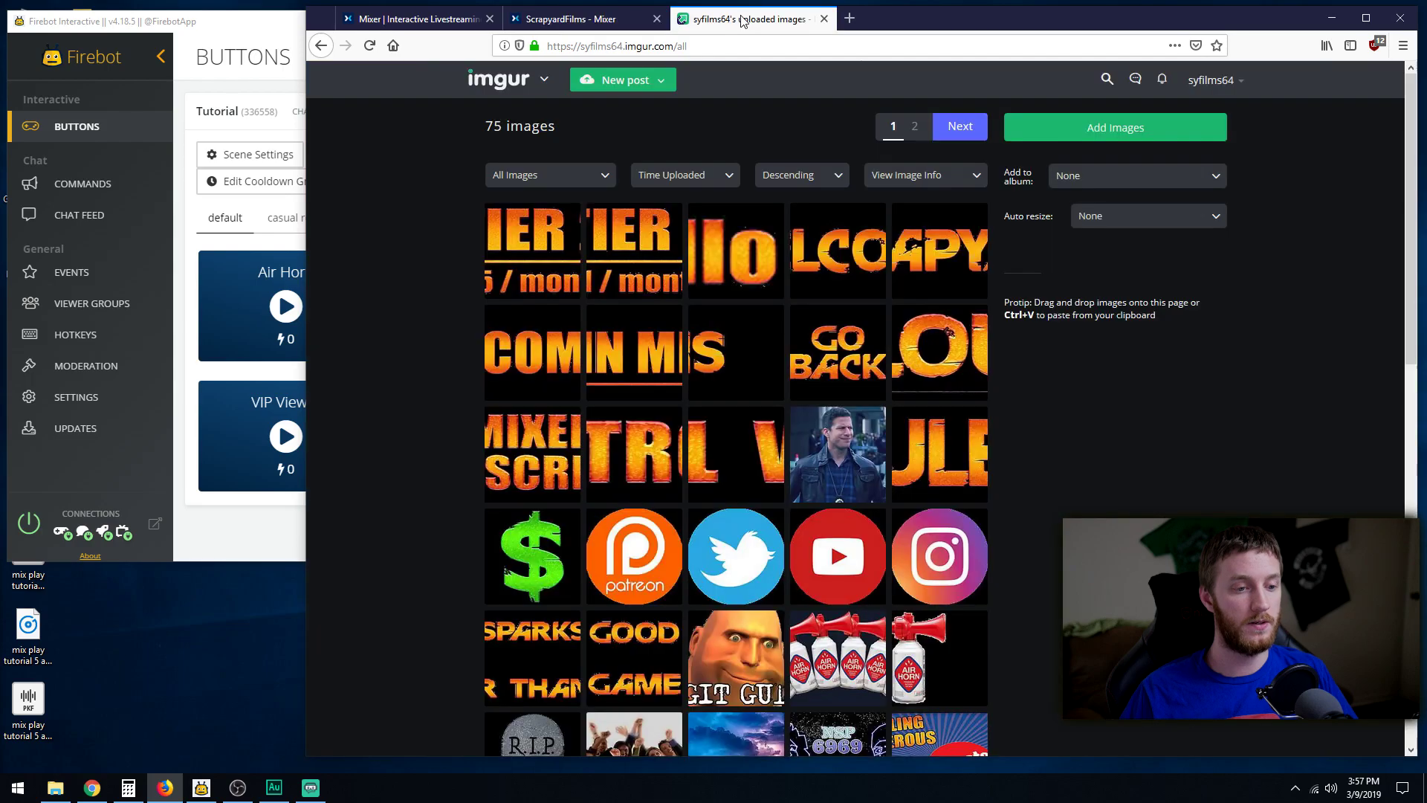
{"action": "left_click", "coordinate": [839, 656]}
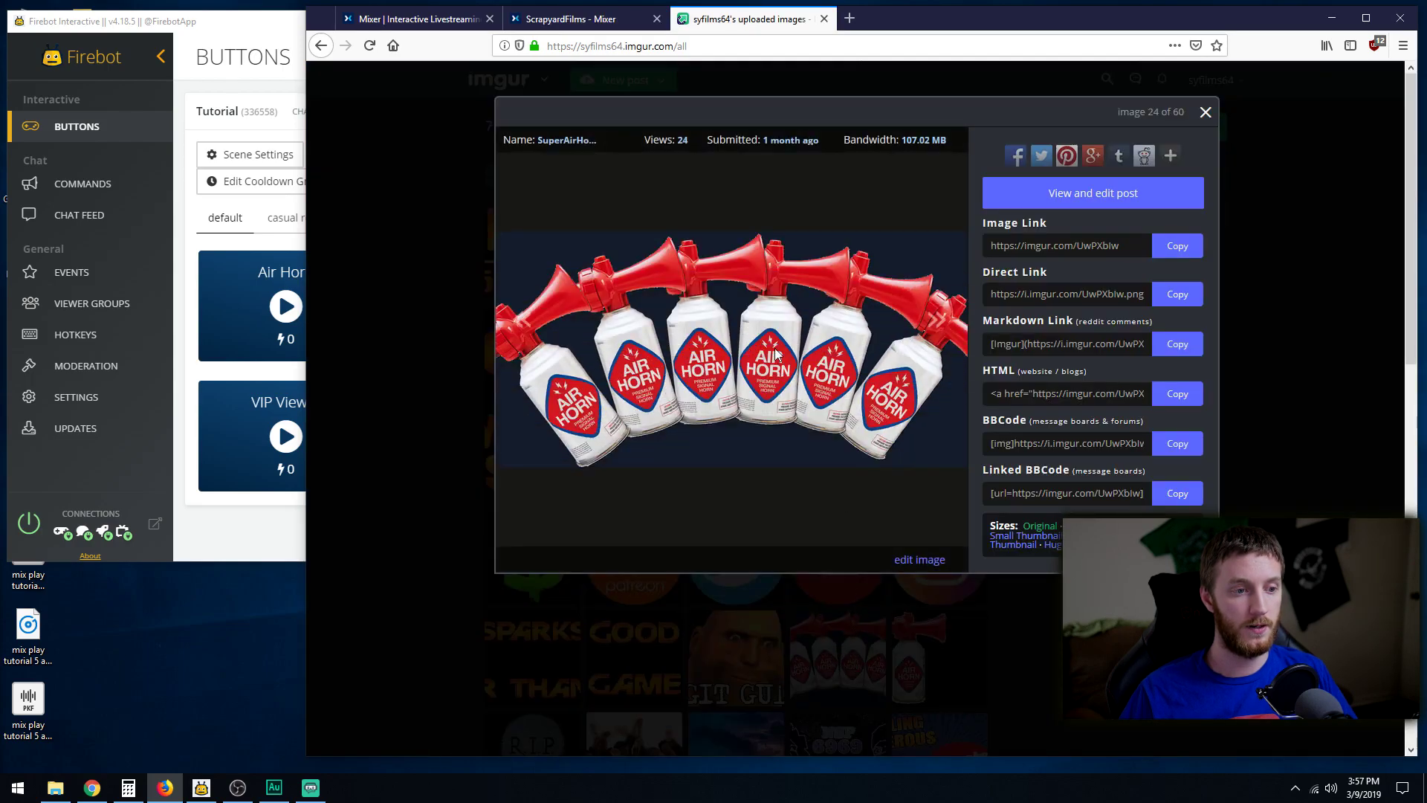
{"action": "left_click", "coordinate": [1166, 304]}
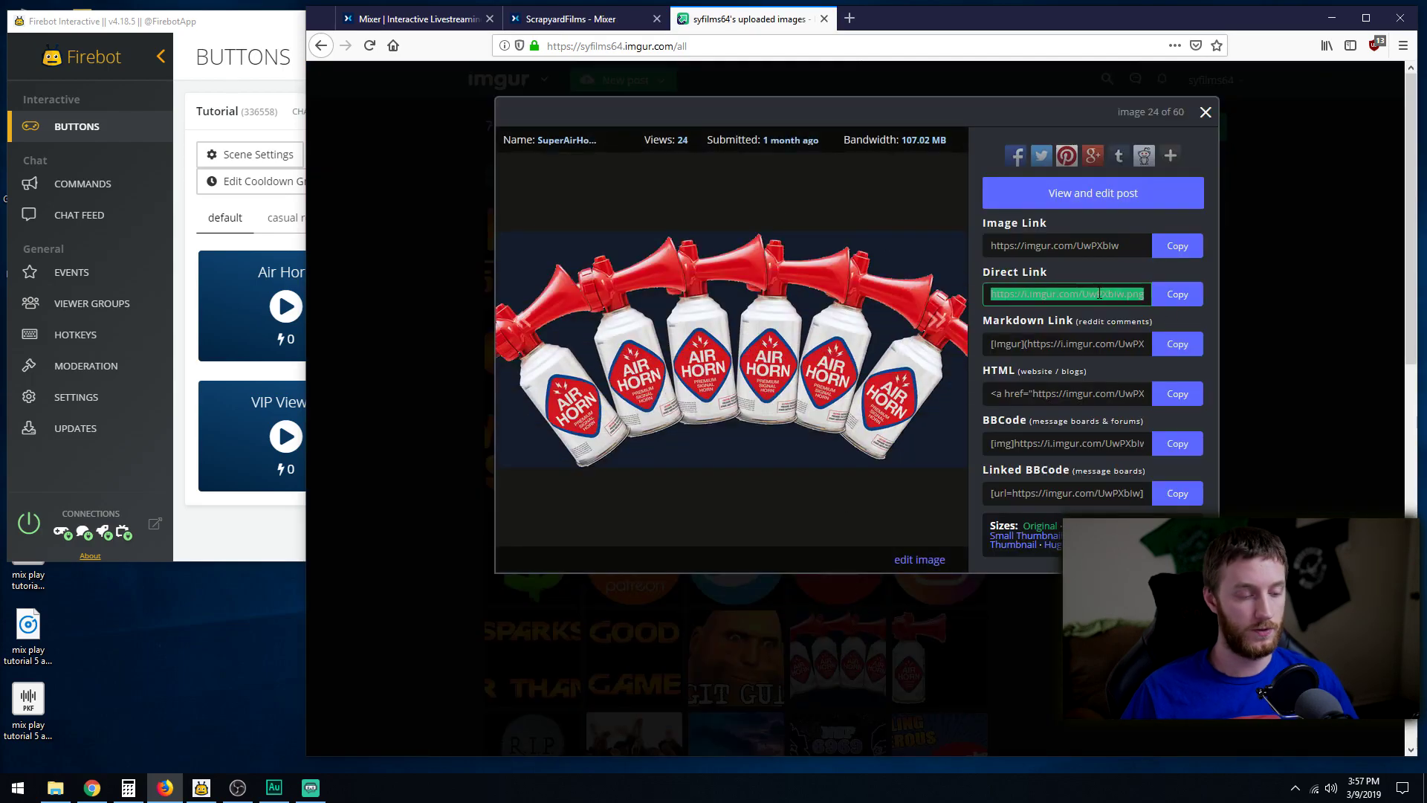
{"action": "left_click", "coordinate": [1331, 268]}
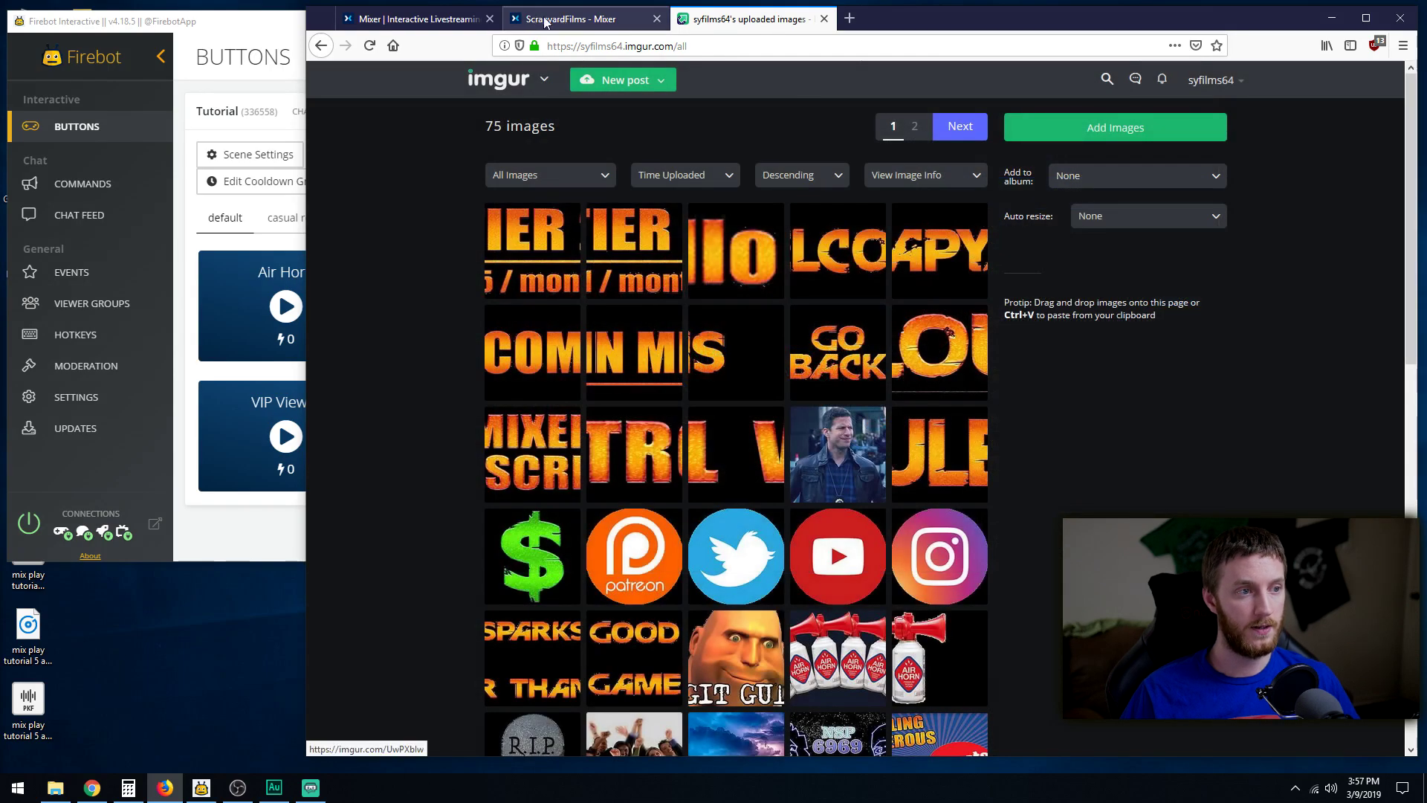
Enlarge the Air Horn control on the casual room grid in the Mixer editor to about twice its width and one and a half times its height
{"action": "left_click", "coordinate": [405, 23]}
{"action": "left_click", "coordinate": [1036, 503]}
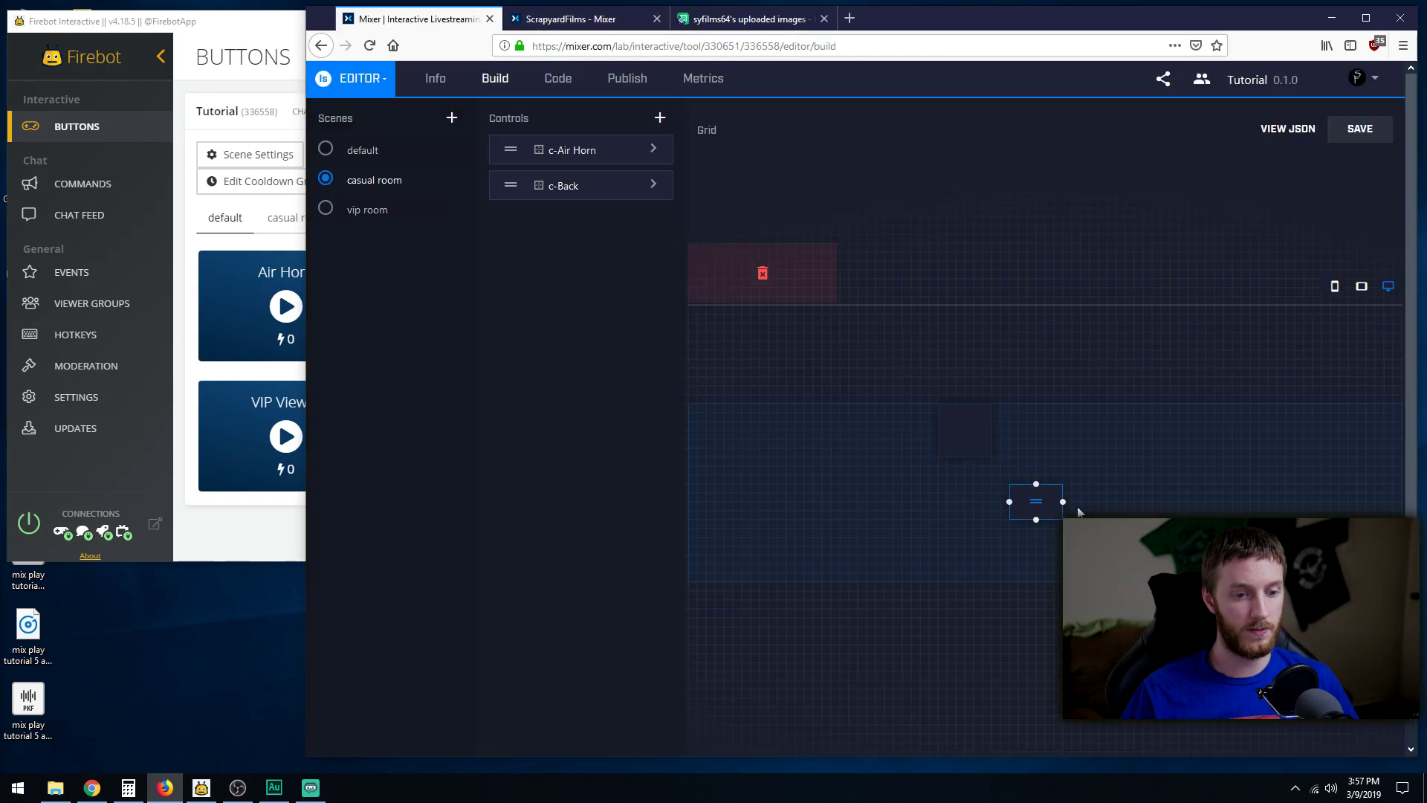
{"action": "left_click_drag", "start_coordinate": [1083, 507], "coordinate": [1059, 537]}
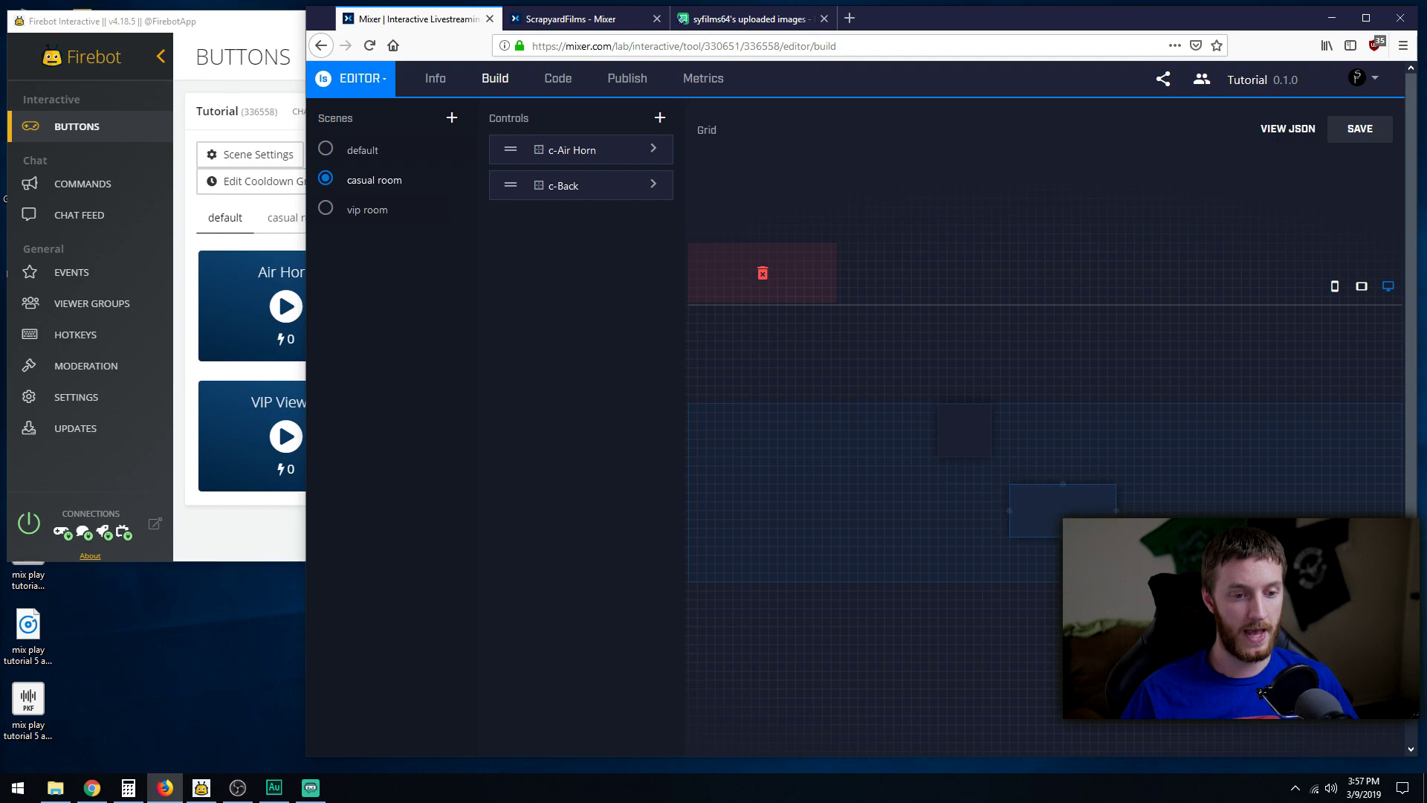
Replace the c-Air Horn control's background image with the copied six-air-horn link and save the project
{"action": "left_click", "coordinate": [653, 149]}
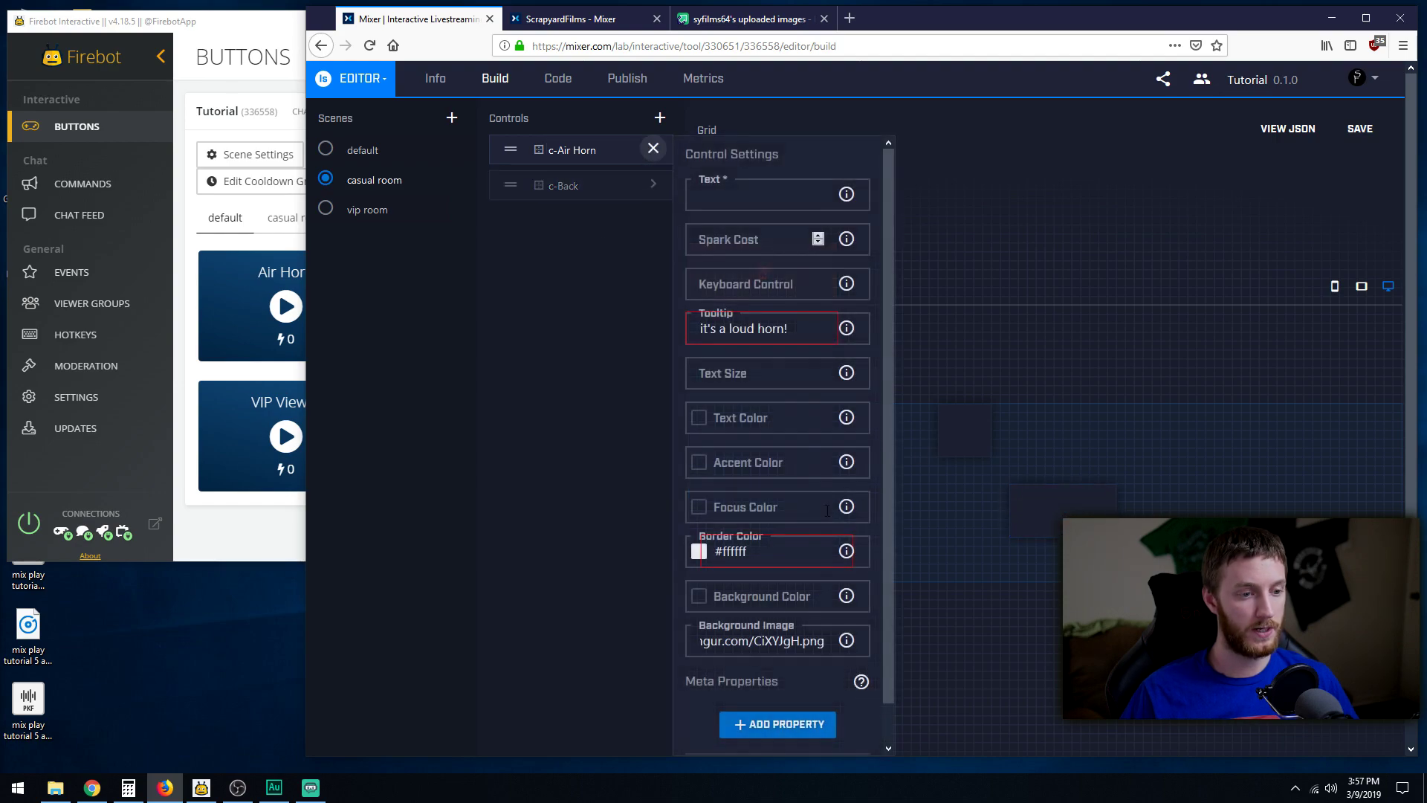
{"action": "triple_click", "coordinate": [808, 631]}
{"action": "key", "text": "ctrl+v"}
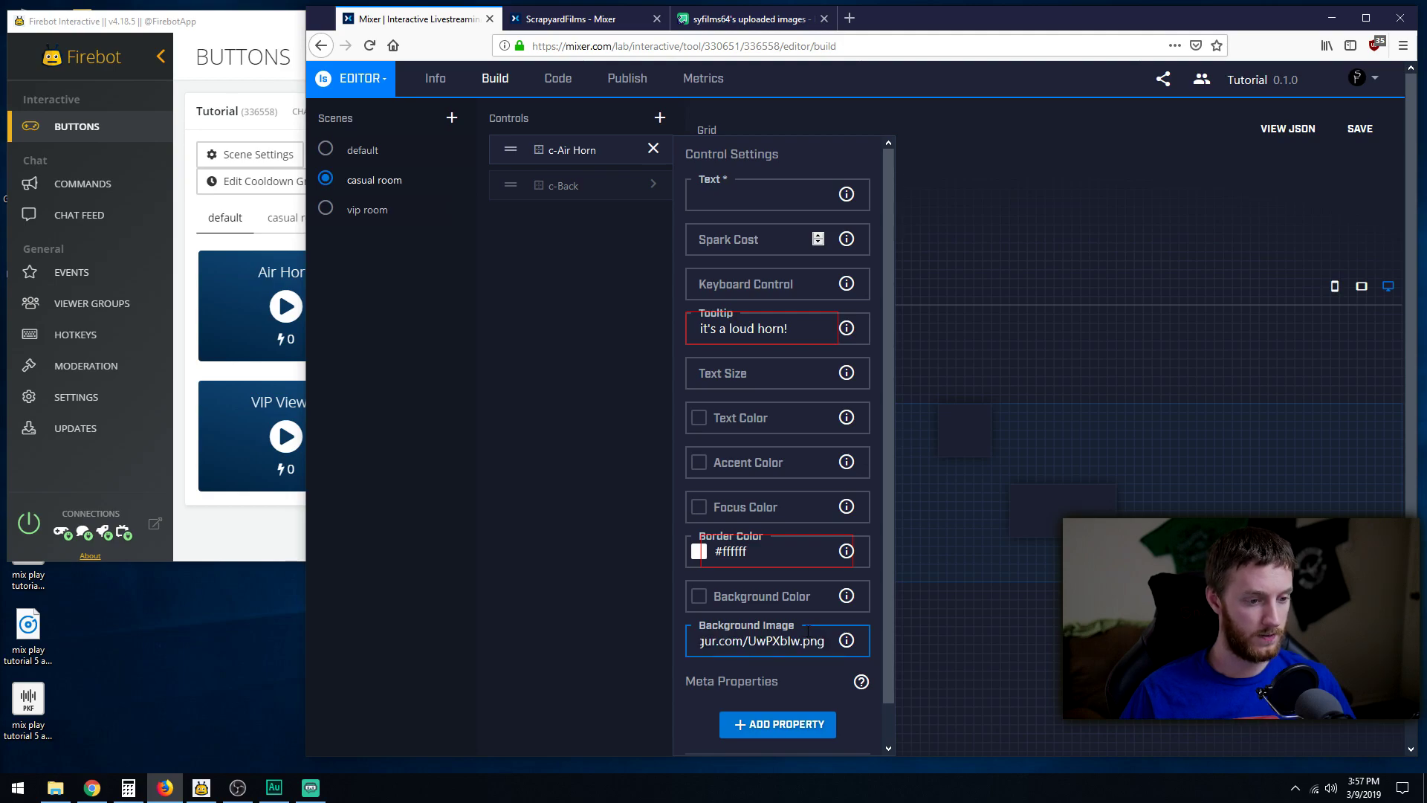
{"action": "left_click", "coordinate": [654, 148]}
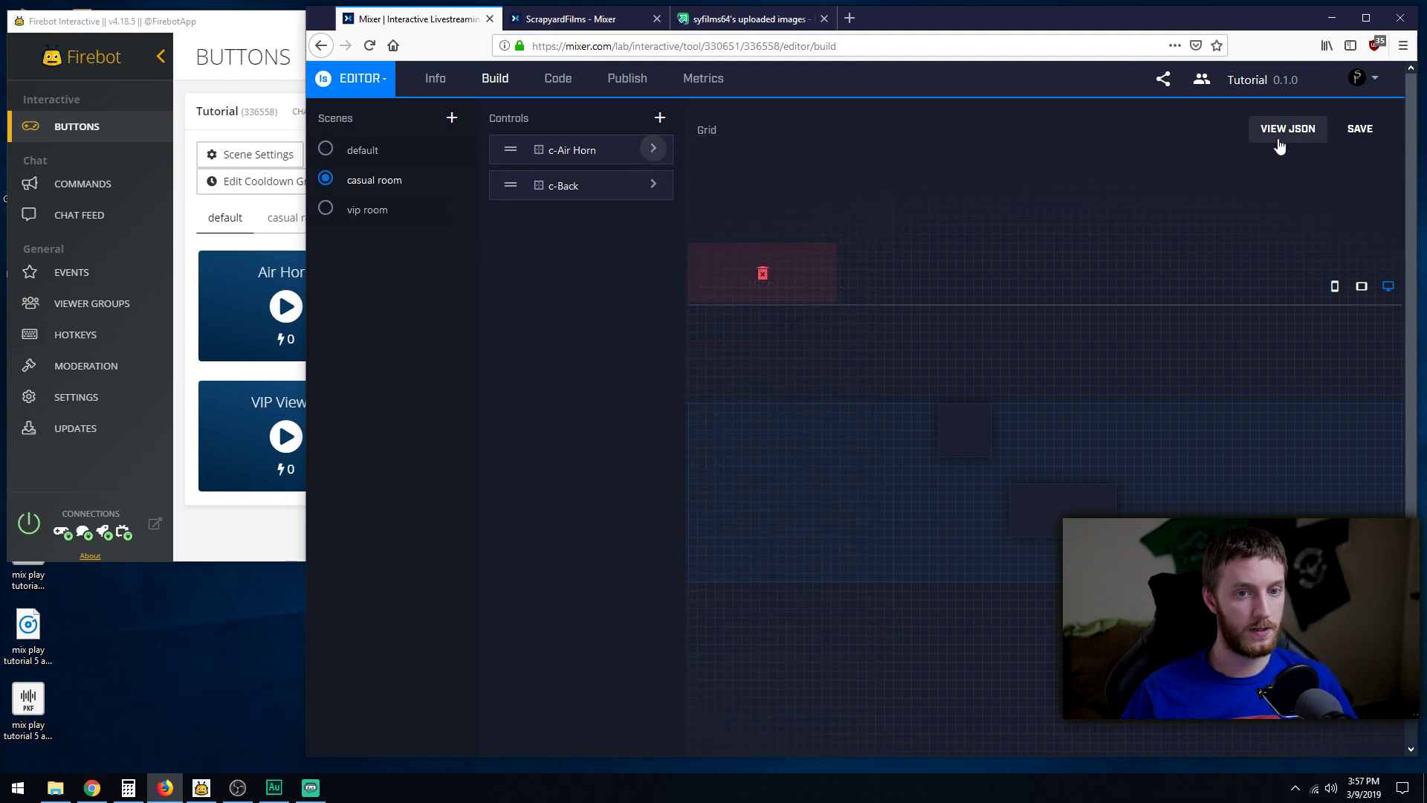
{"action": "left_click", "coordinate": [1370, 131]}
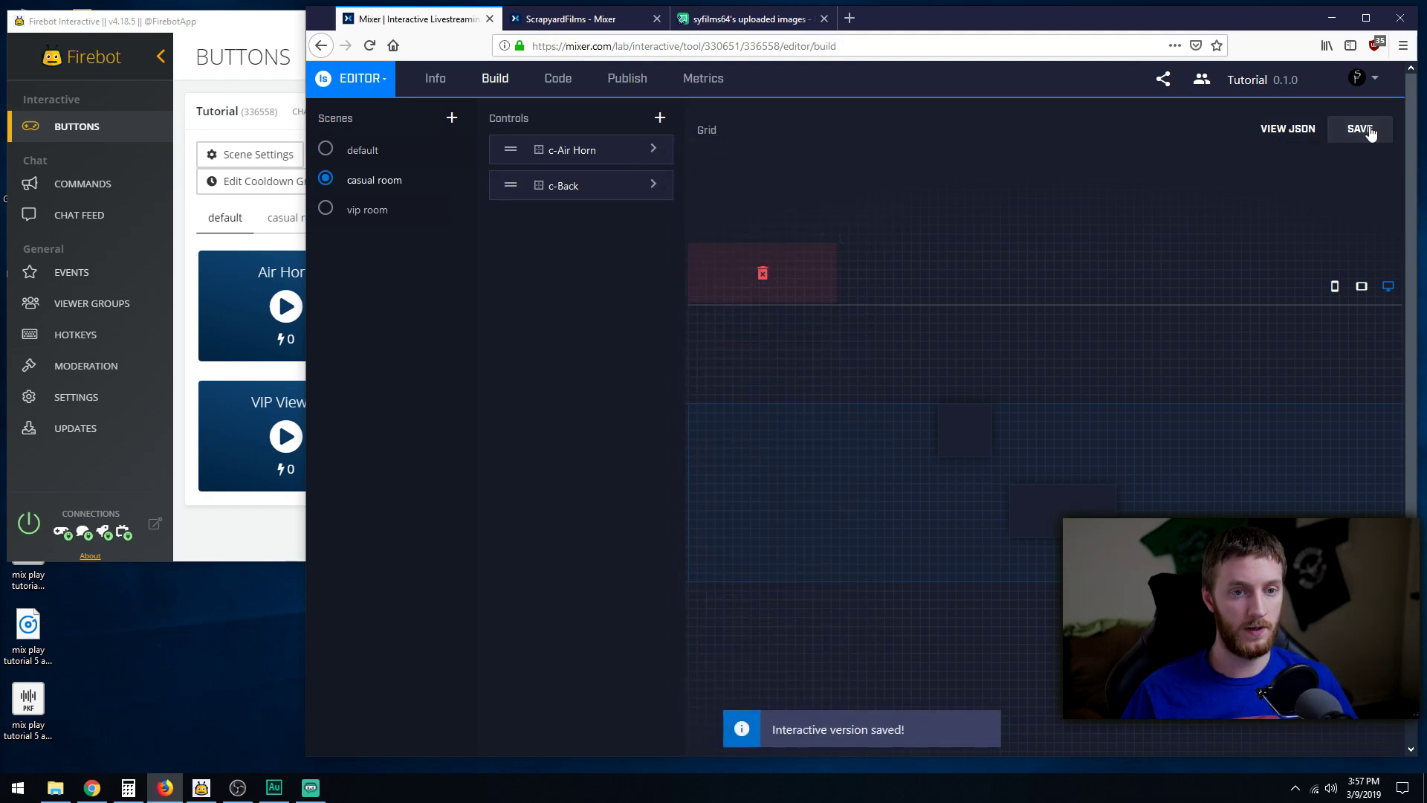
Resync the board in Firebot to load the enlarged Air Horn button, and restart the connection to the Mixer services
{"action": "left_click", "coordinate": [285, 38]}
{"action": "left_click", "coordinate": [330, 111]}
{"action": "left_click", "coordinate": [356, 236]}
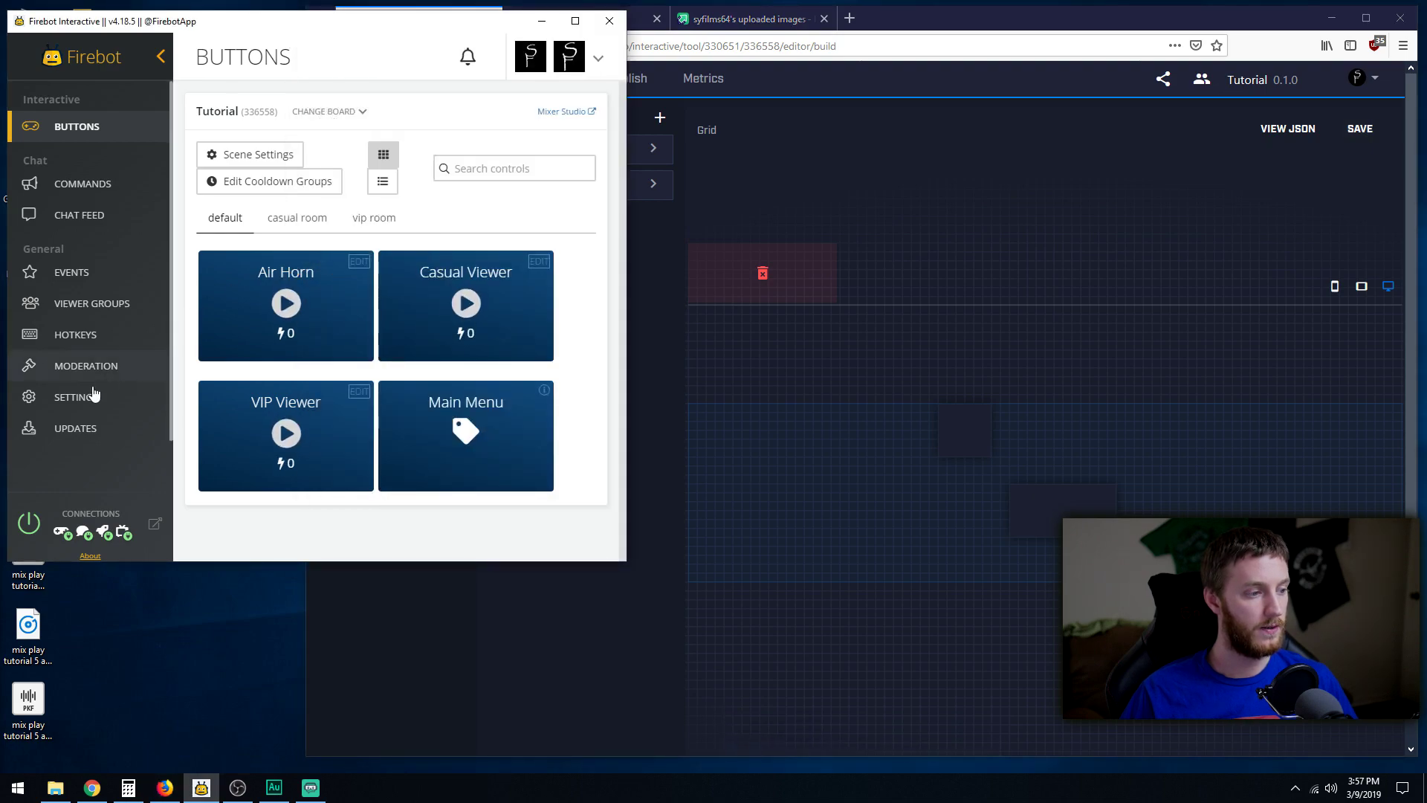
{"action": "left_click", "coordinate": [27, 529]}
{"action": "left_click", "coordinate": [27, 531]}
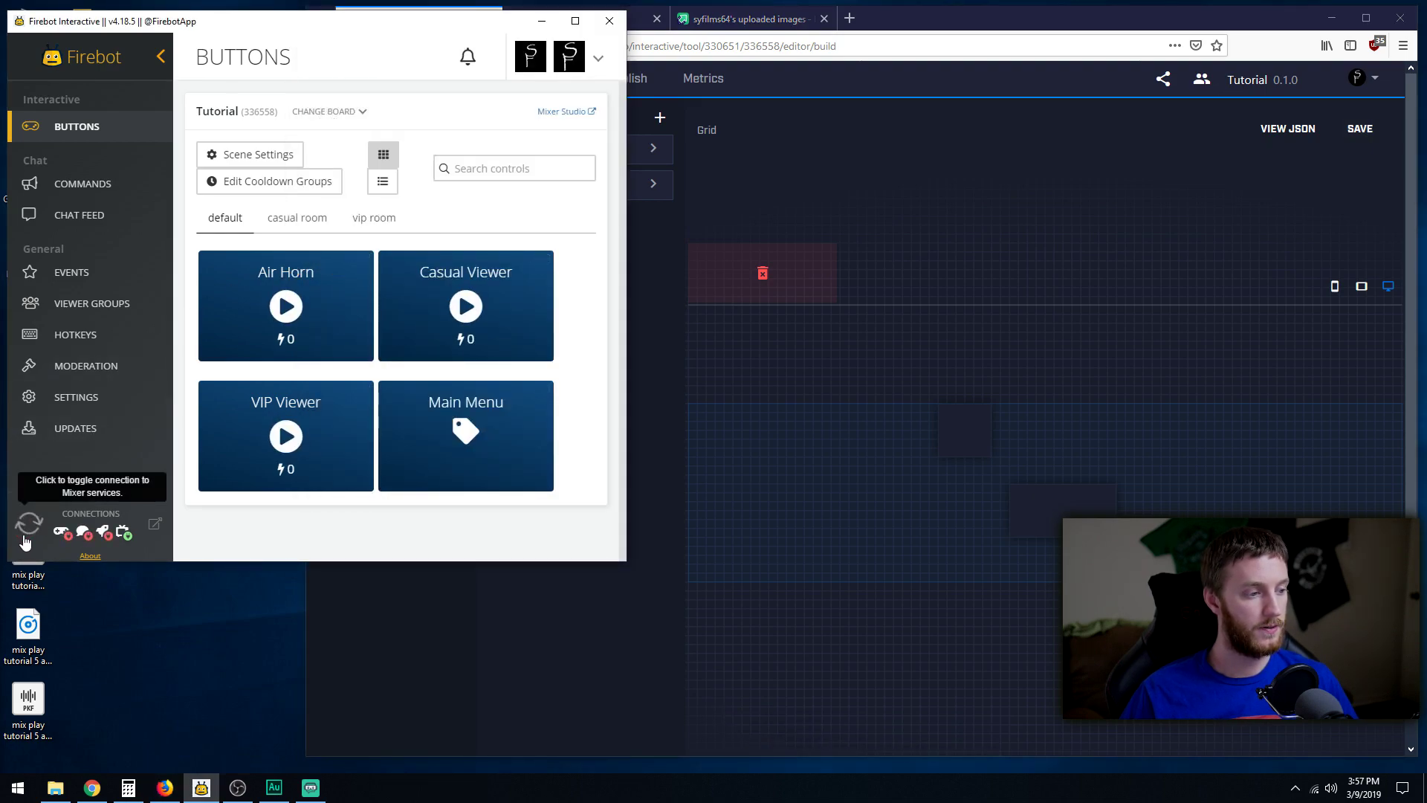
Test the enlarged Air Horn button in the casual viewer room on the channel page, and go back to the main menu
{"action": "left_click", "coordinate": [948, 23]}
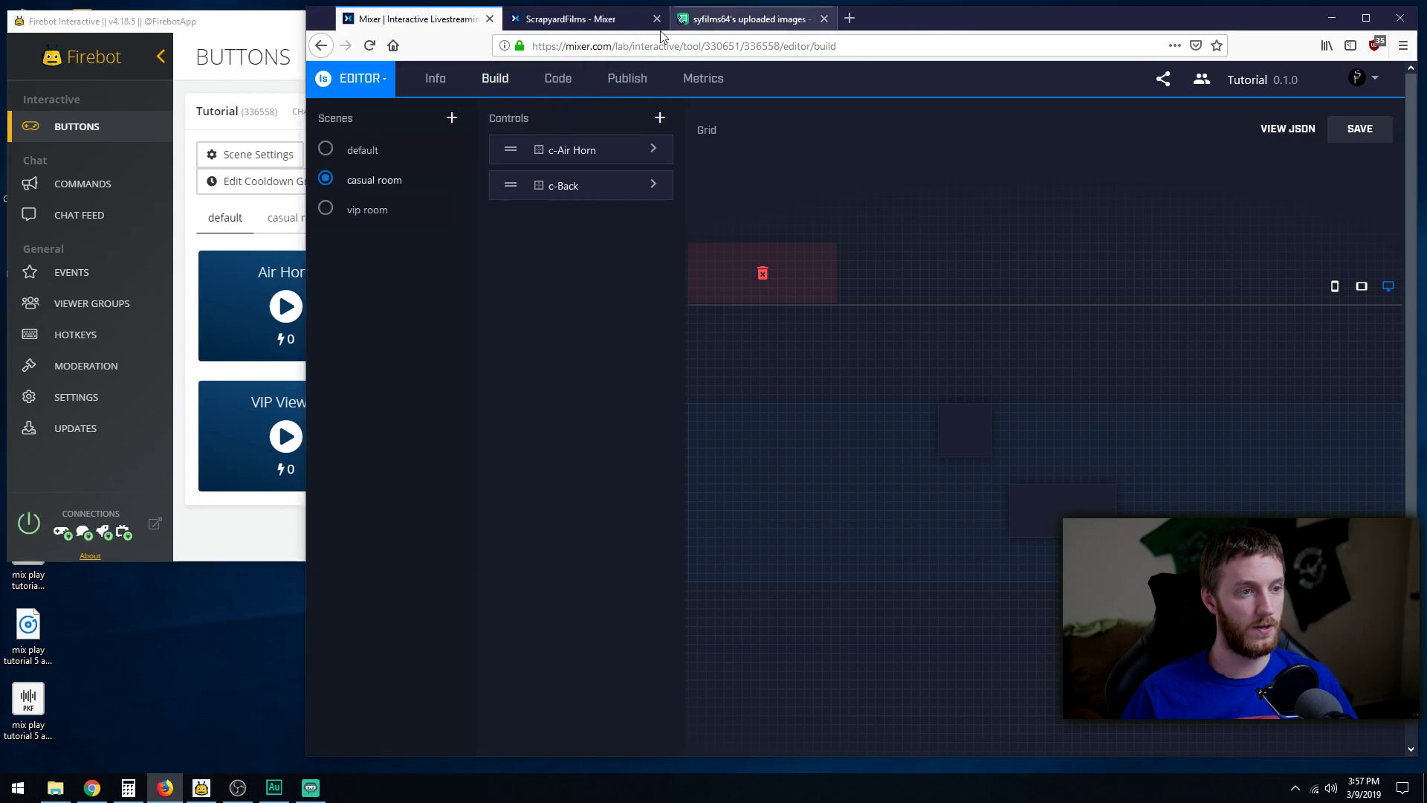
{"action": "left_click", "coordinate": [591, 22]}
{"action": "left_click", "coordinate": [671, 613]}
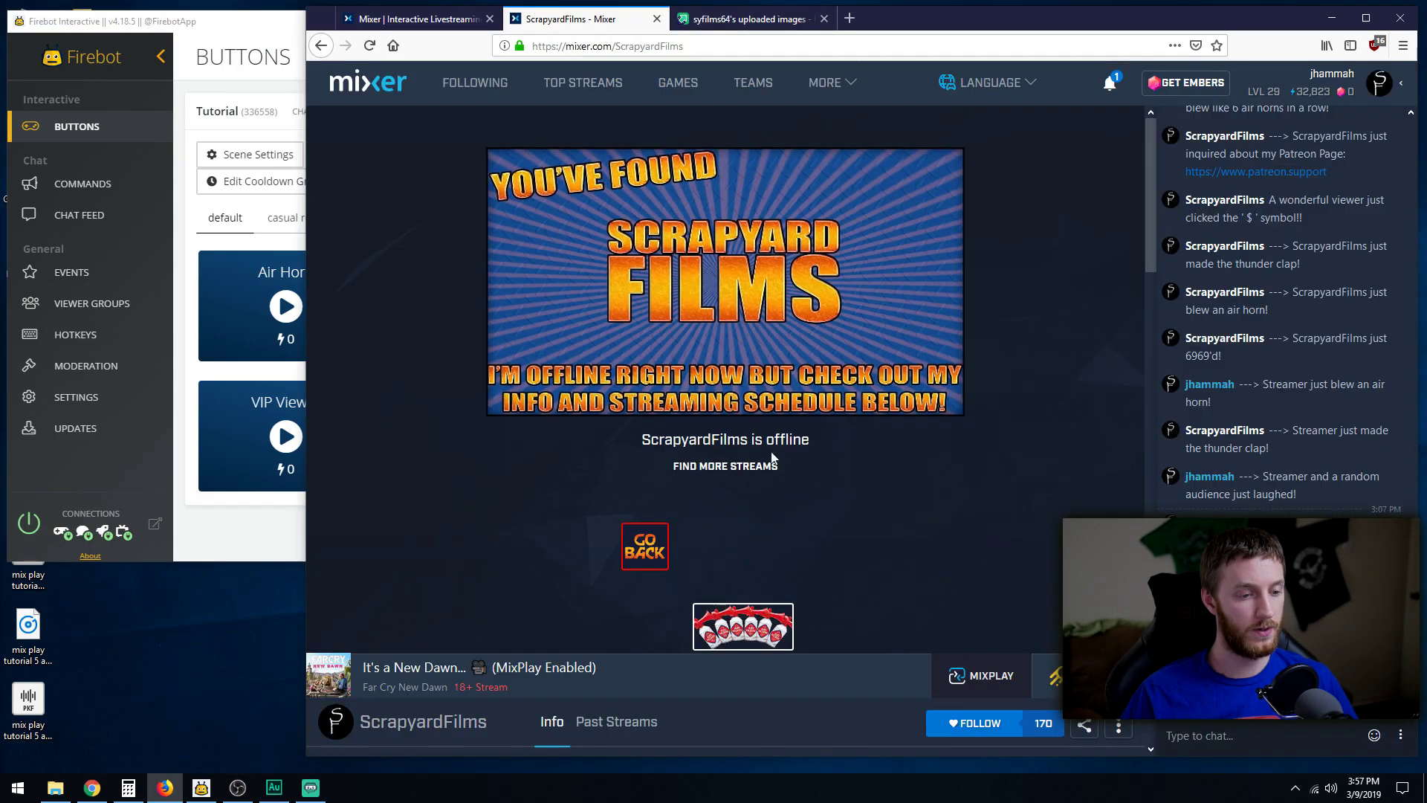
{"action": "left_click", "coordinate": [752, 633]}
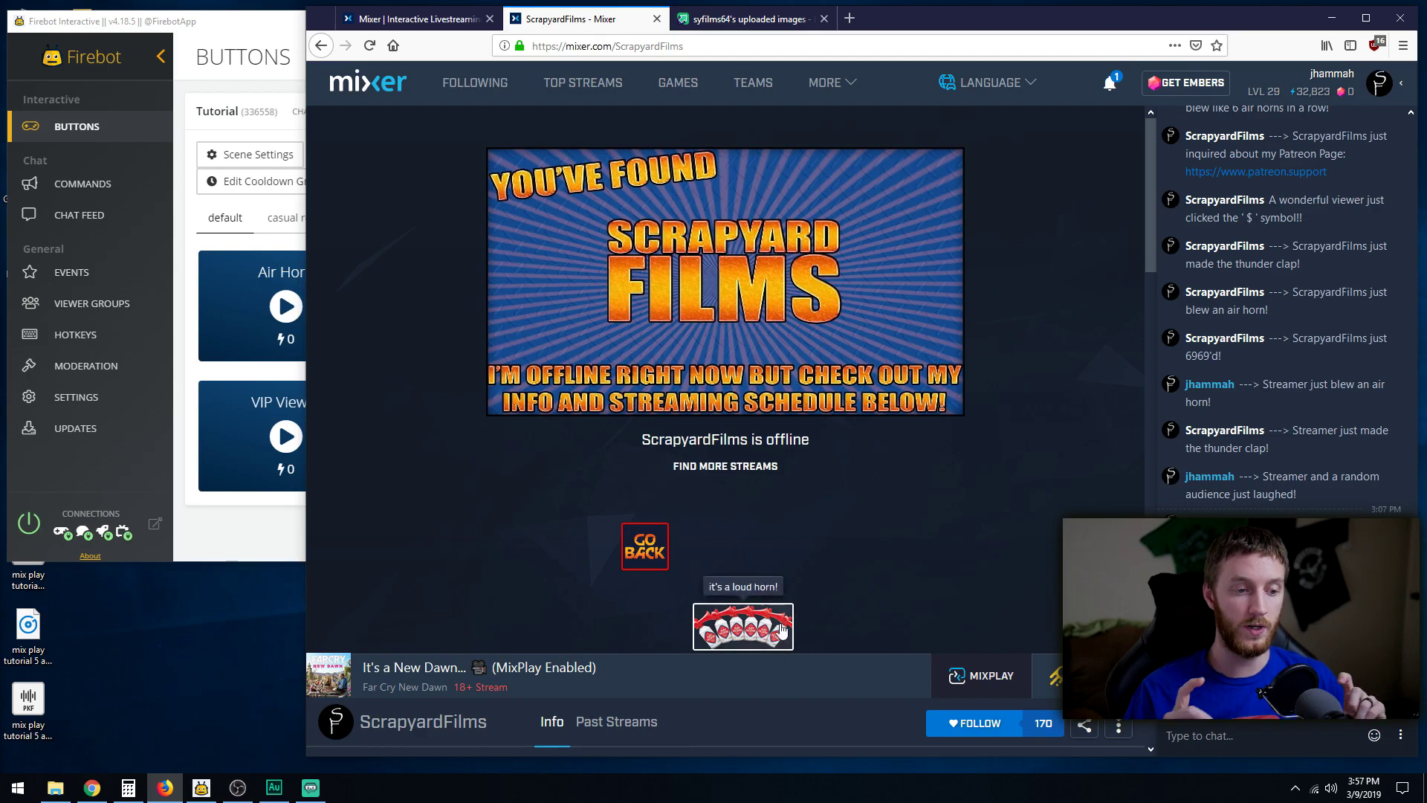
{"action": "left_click", "coordinate": [781, 628]}
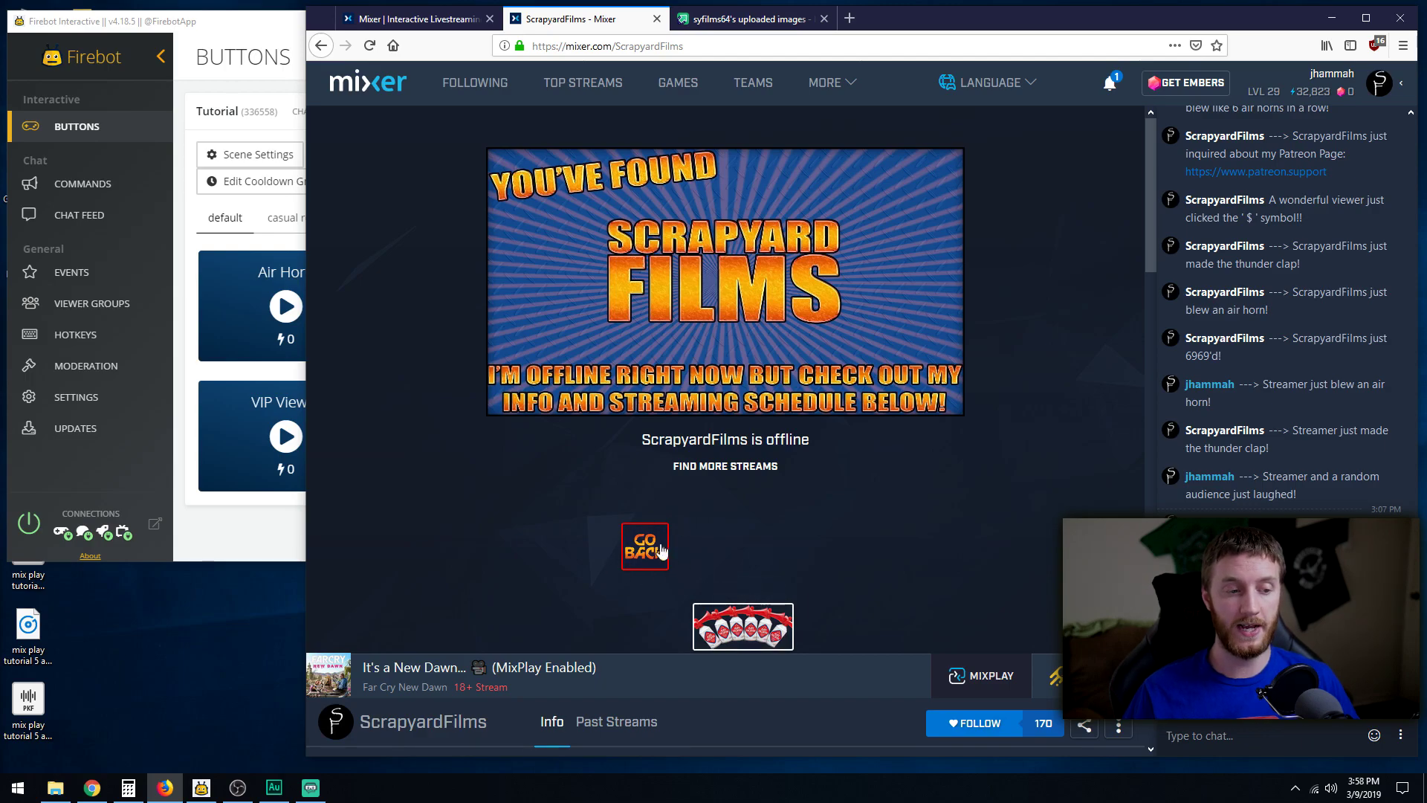
{"action": "left_click", "coordinate": [773, 631]}
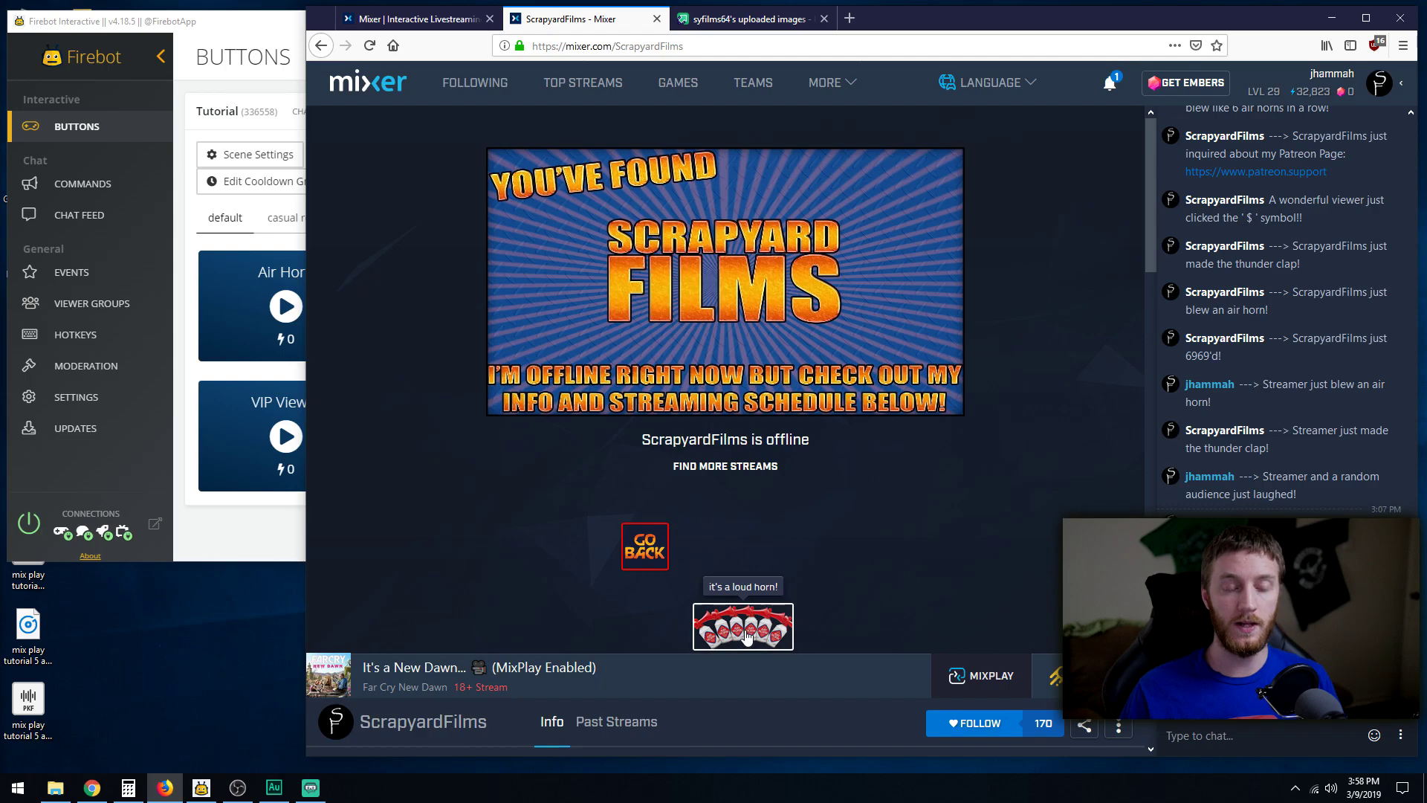
{"action": "left_click", "coordinate": [672, 559]}
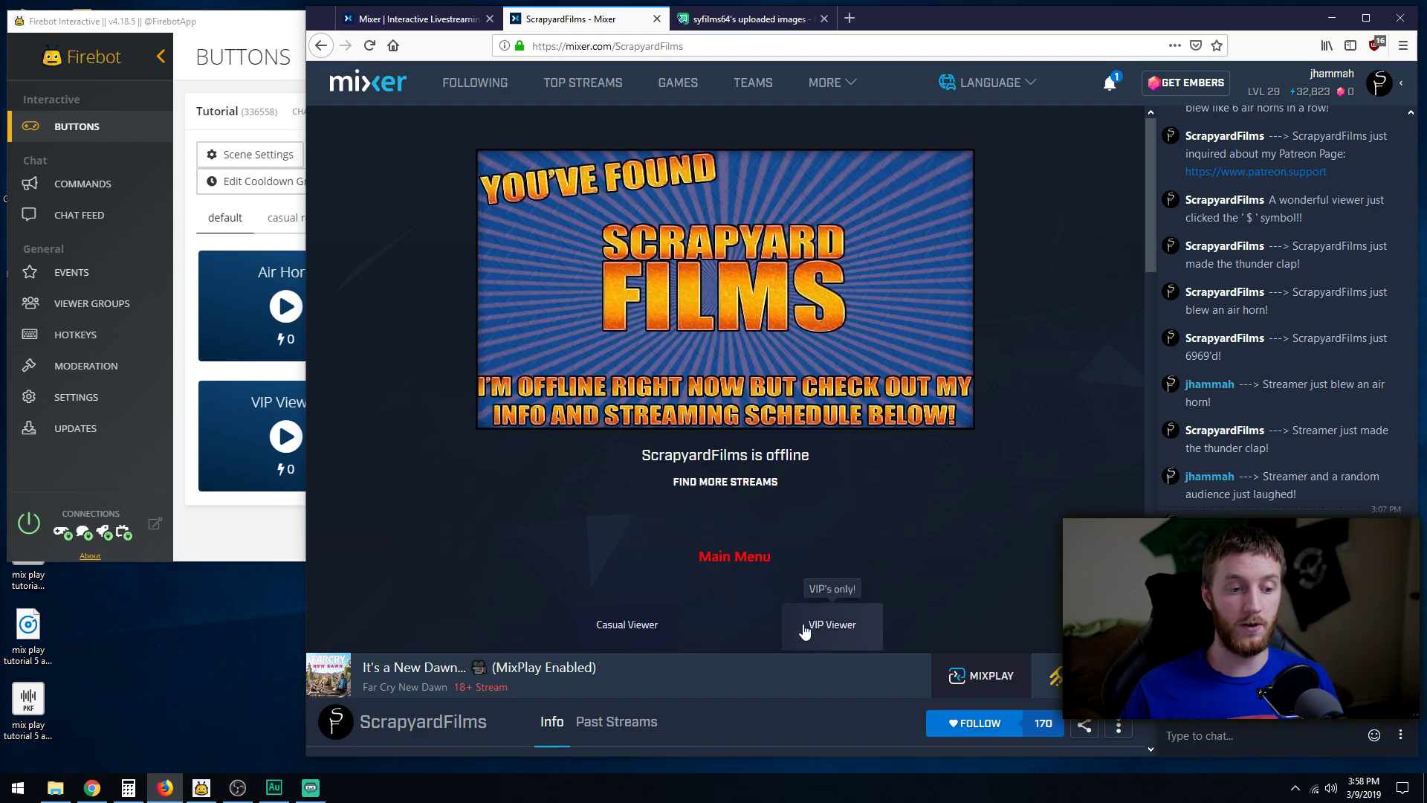